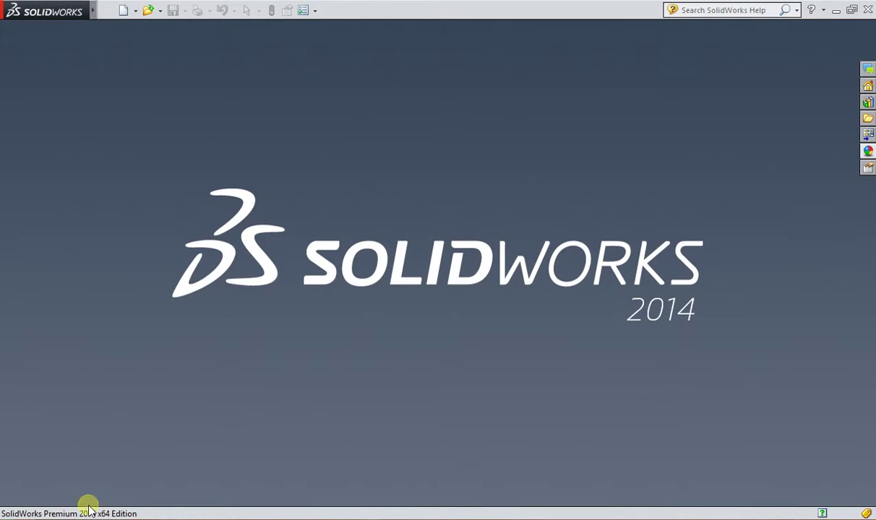
Step: Create a new part and try starting a line sketch on the Top Plane
left_click(123, 11)
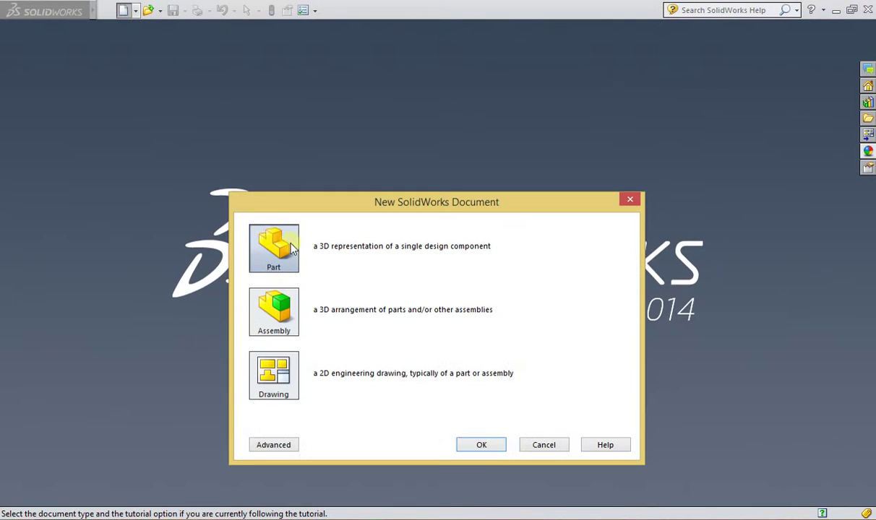
left_click(480, 446)
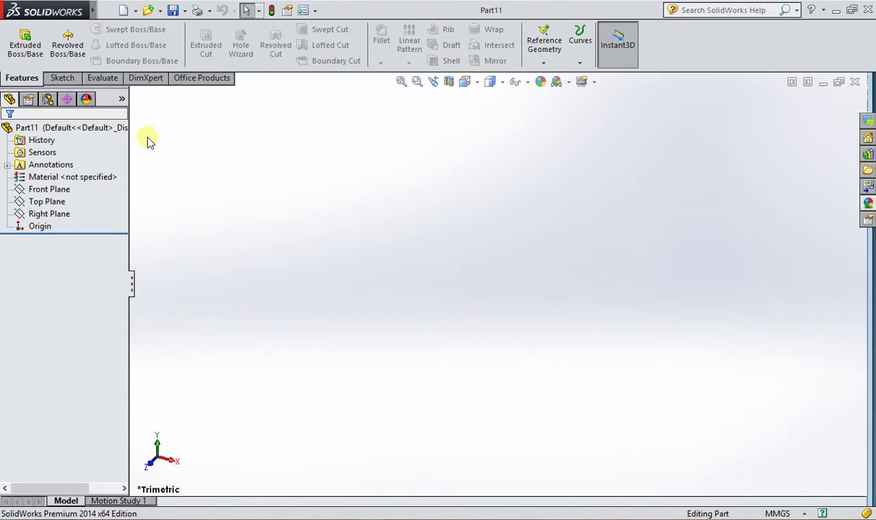
left_click(46, 202)
left_click(482, 86)
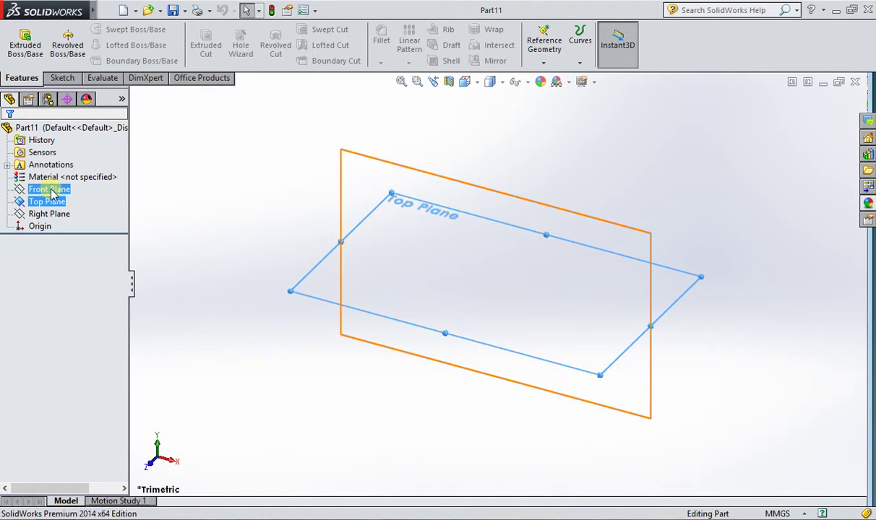
left_click(62, 79)
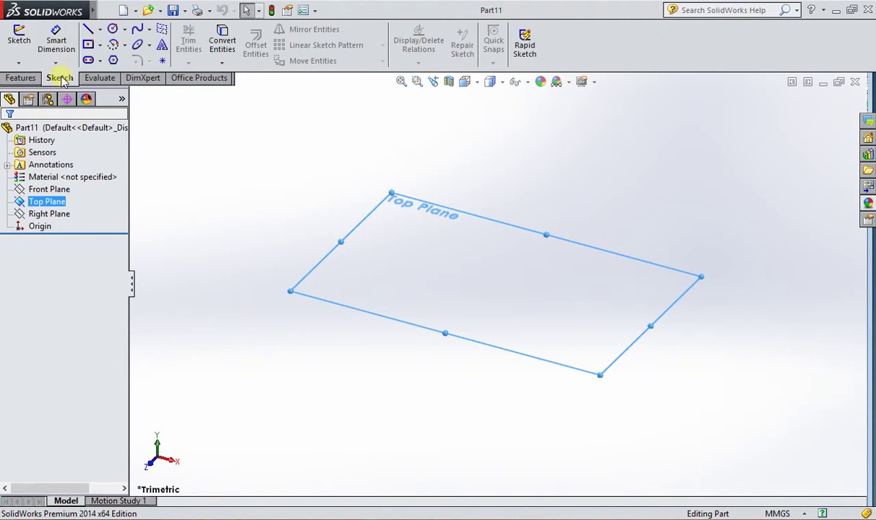
left_click(87, 32)
left_click(25, 133)
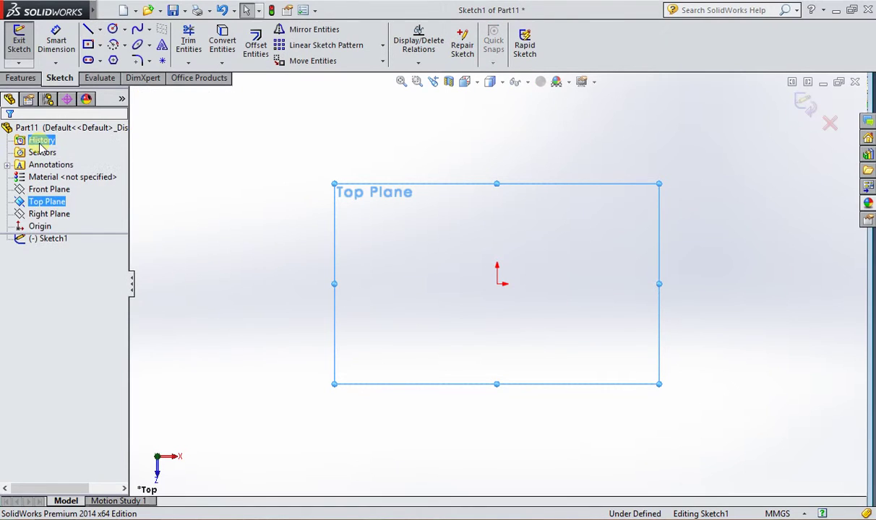
Step: Try a sketch on the Front Plane, discard the empty sketch and close Part11
left_click(53, 191)
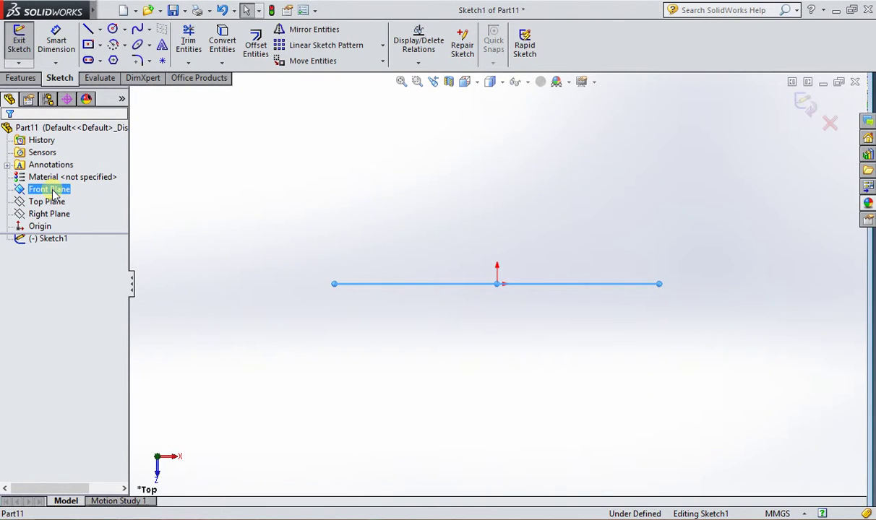
left_click(86, 31)
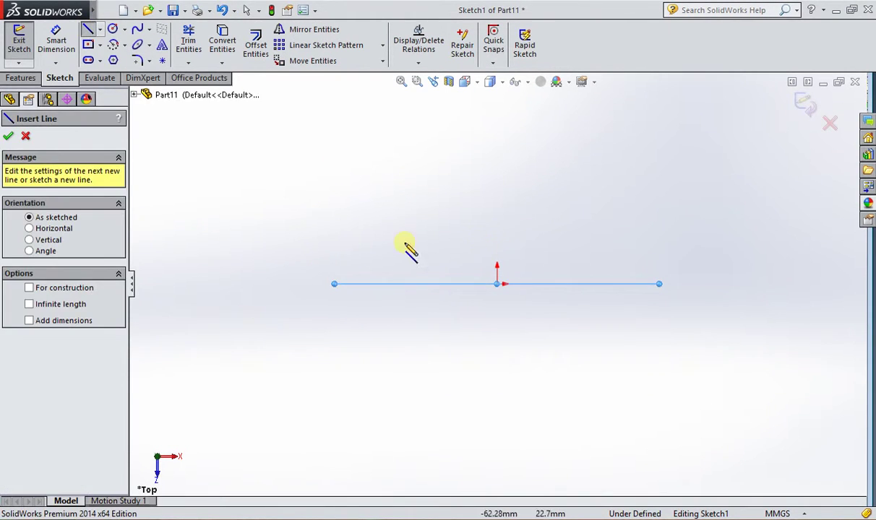
left_click(26, 133)
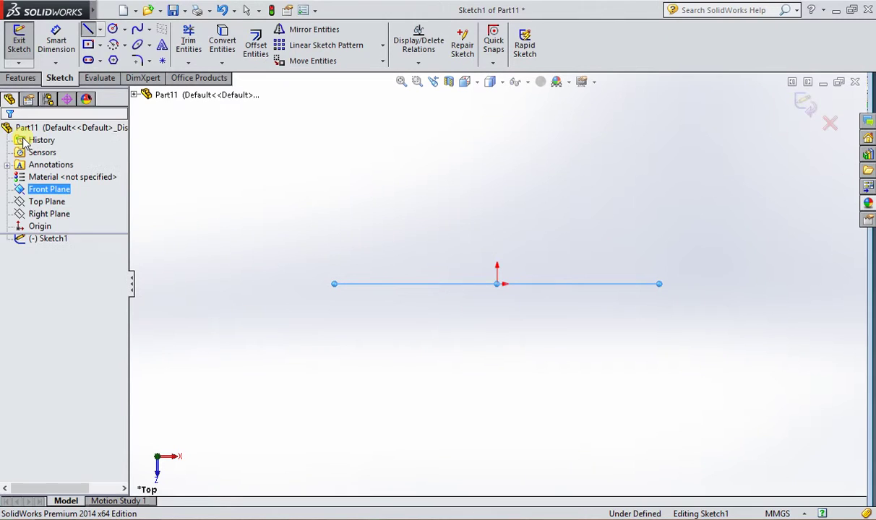
left_click(830, 123)
left_click(460, 283)
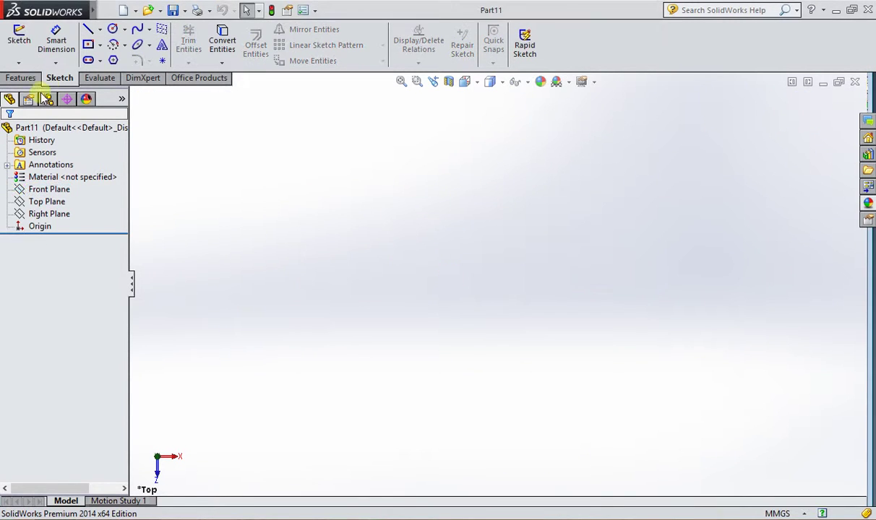
left_click(88, 32)
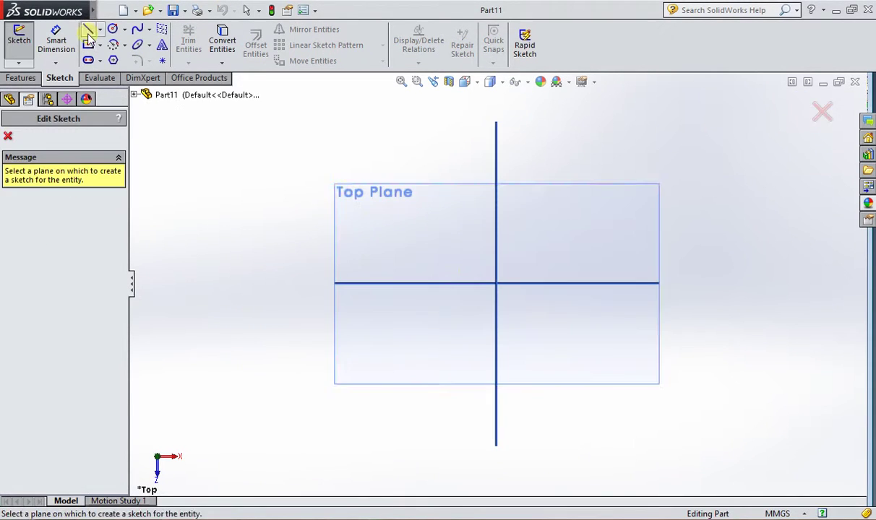
left_click(8, 137)
left_click(855, 82)
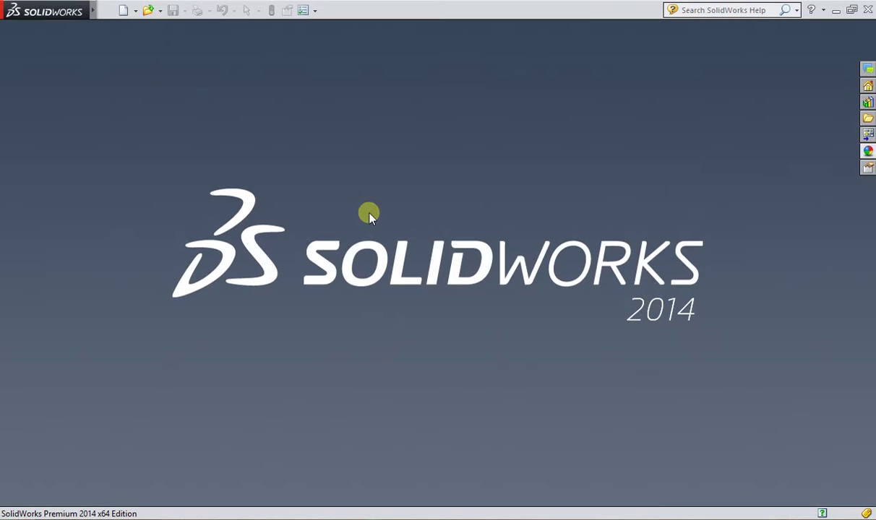
Step: Create a fresh part and start a line sketch on its Front Plane
left_click(124, 12)
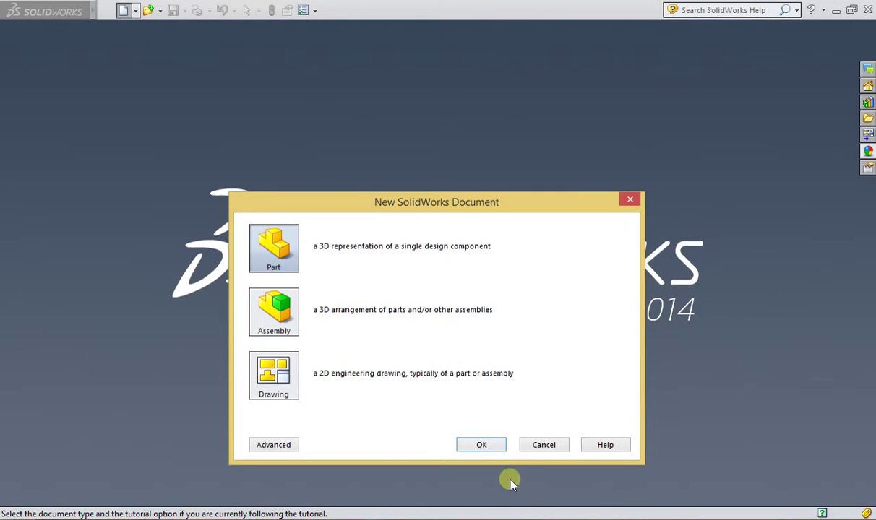
left_click(485, 443)
left_click(56, 202)
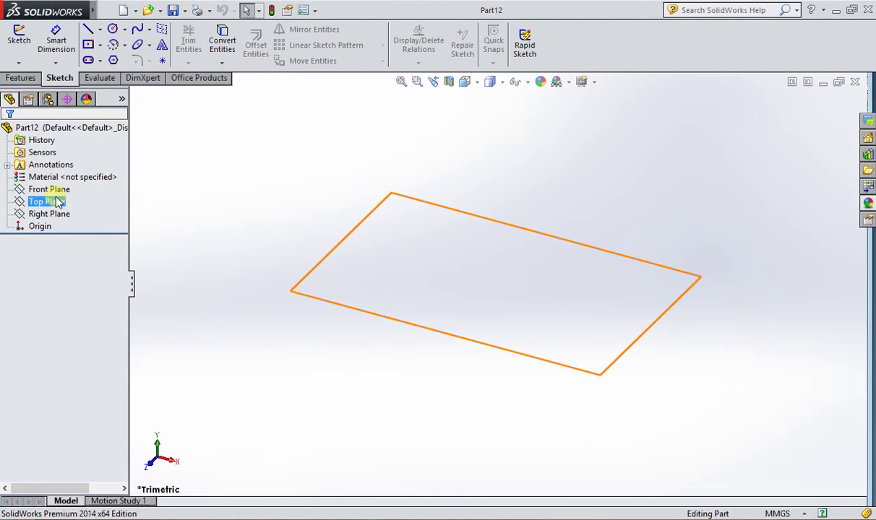
left_click(51, 189)
left_click(86, 32)
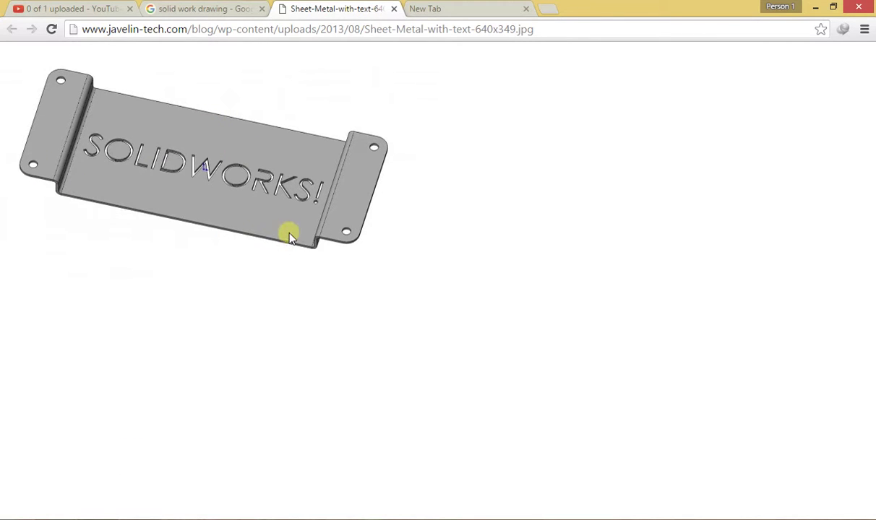
Step: Draw a 50 mm base line from the origin, a 10 mm rise and a short step
scroll(485, 313, "down", 2)
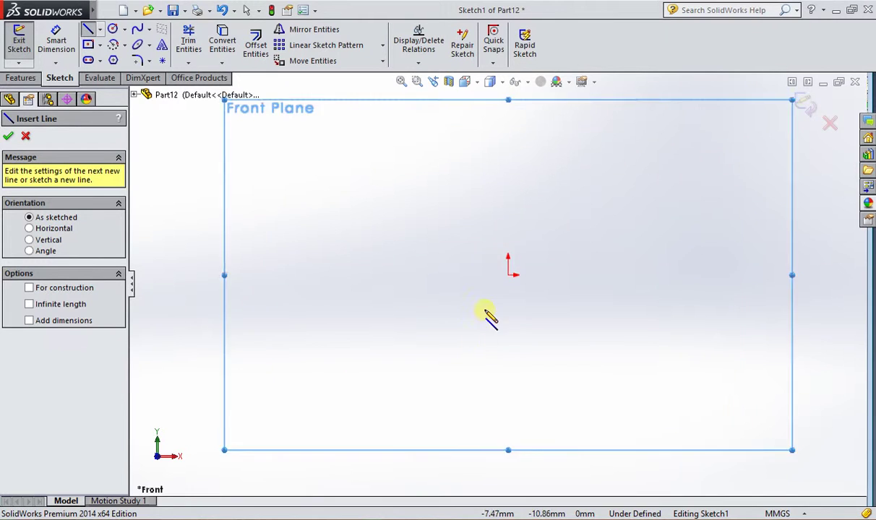
left_click(516, 261)
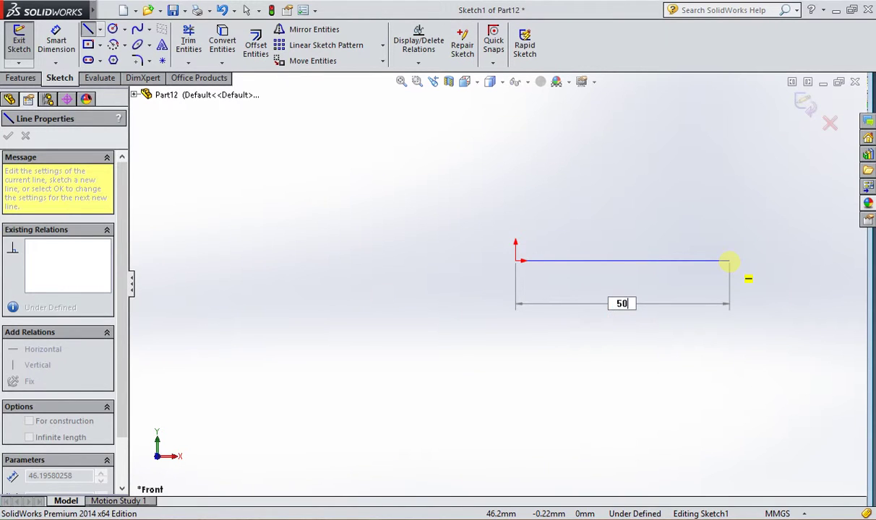
key("Return")
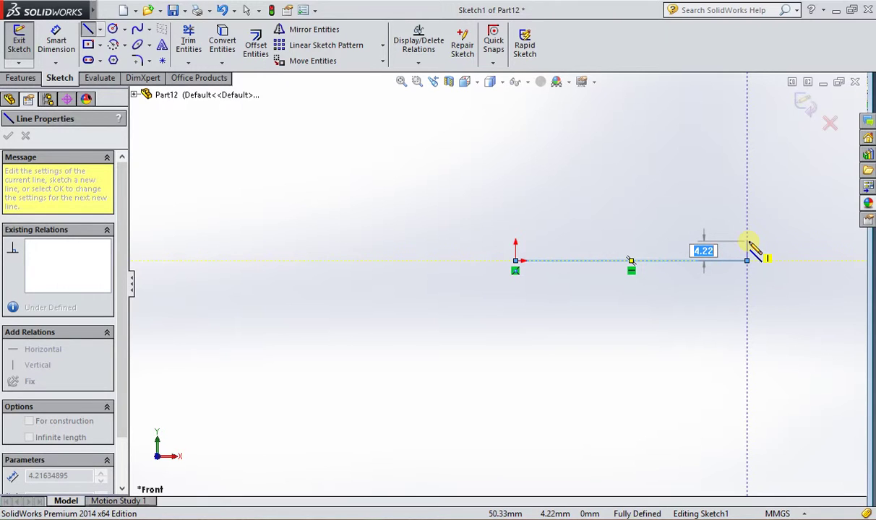
key("Return")
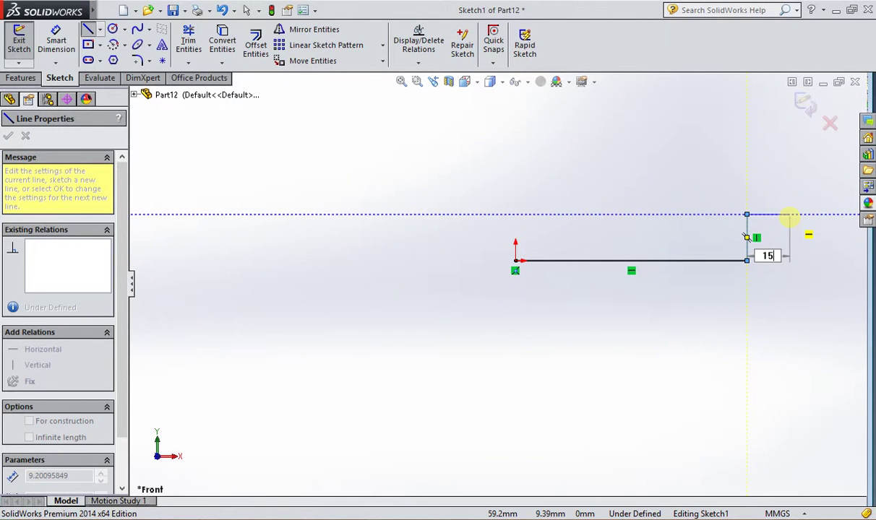
left_click(817, 214)
left_click(817, 192)
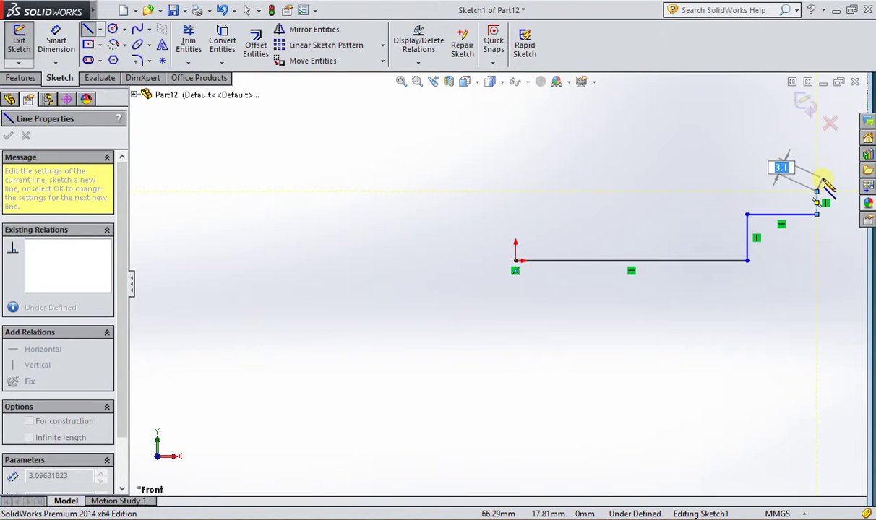
key("Escape")
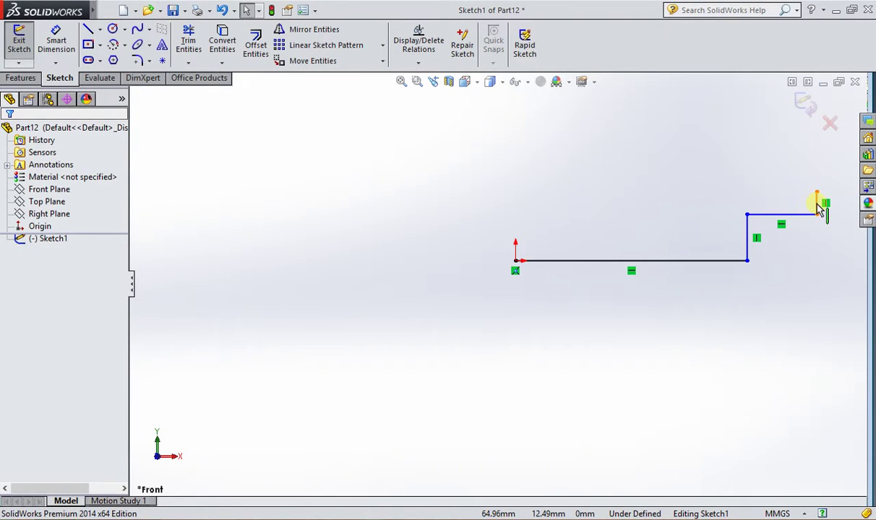
left_click(819, 208)
right_click(819, 208)
left_click(690, 216)
middle_click_drag(693, 220, 653, 247, "ctrl")
scroll(563, 287, "down", 2)
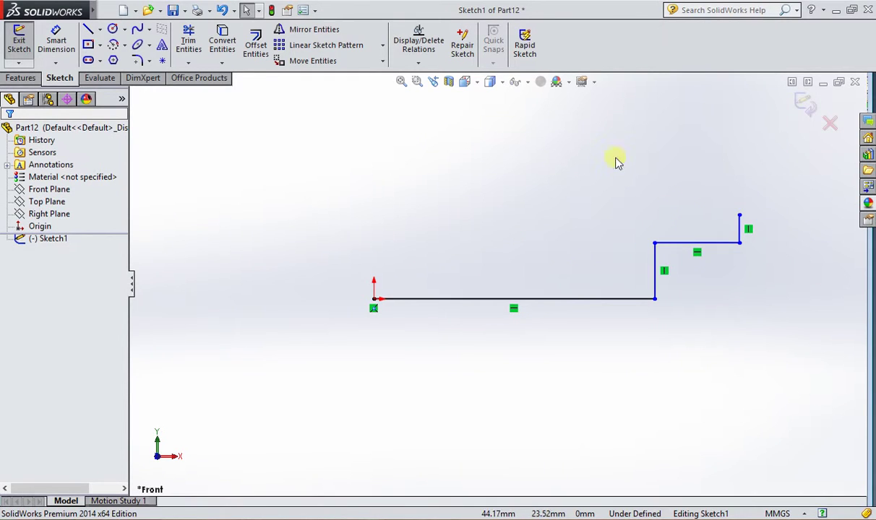
Step: Continue the outline with a 20 mm top segment, a 10 mm drop and a 20 mm run
left_click(89, 31)
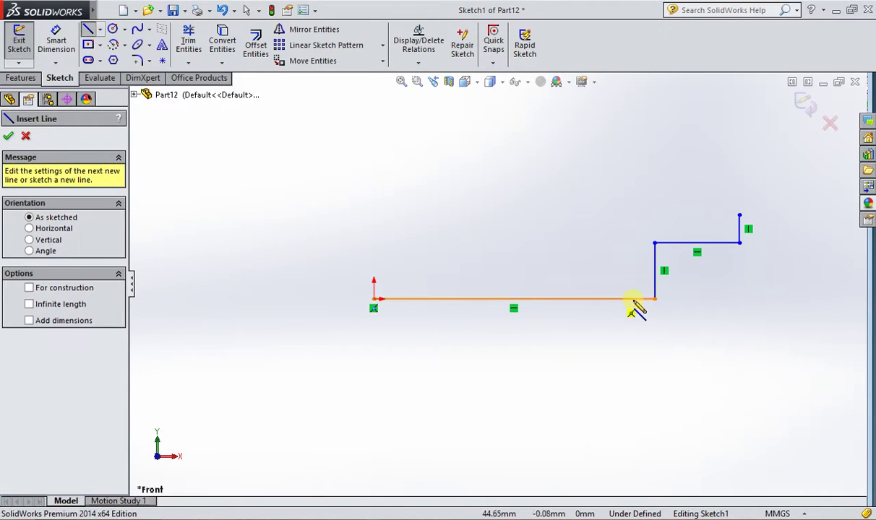
left_click(738, 217)
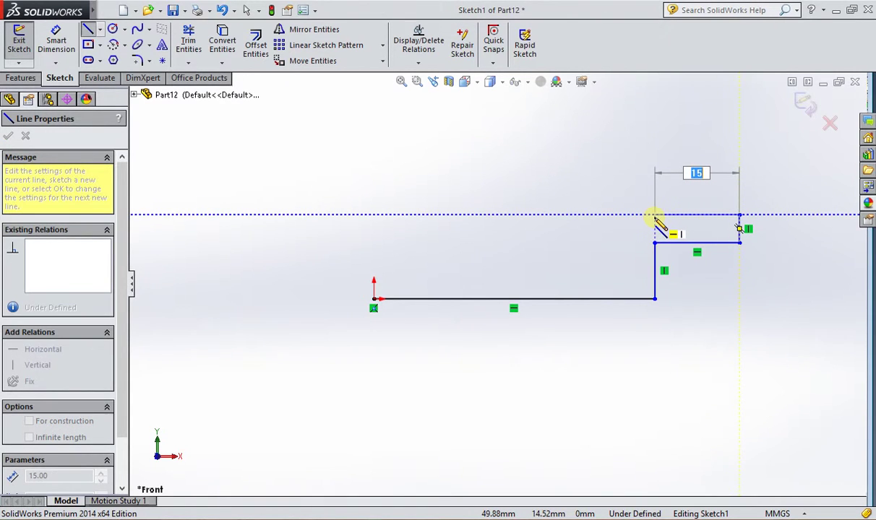
key("Return")
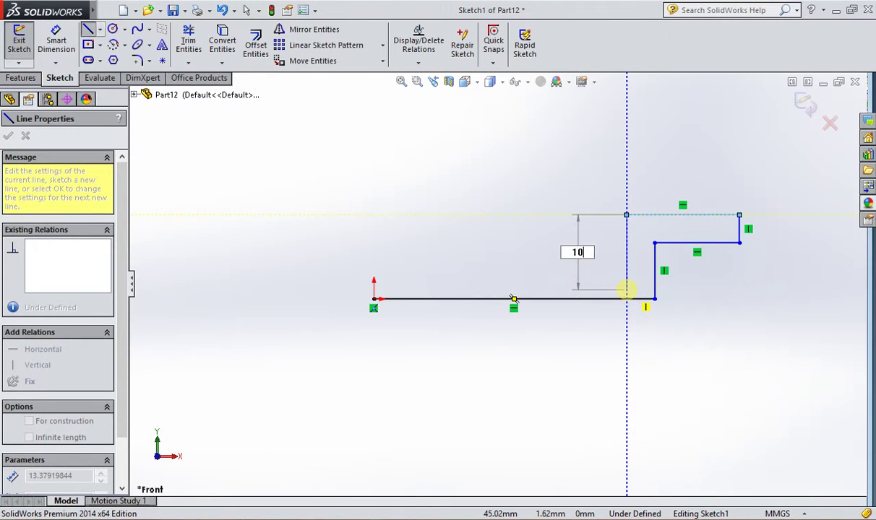
key("Return")
type("20")
key("Return")
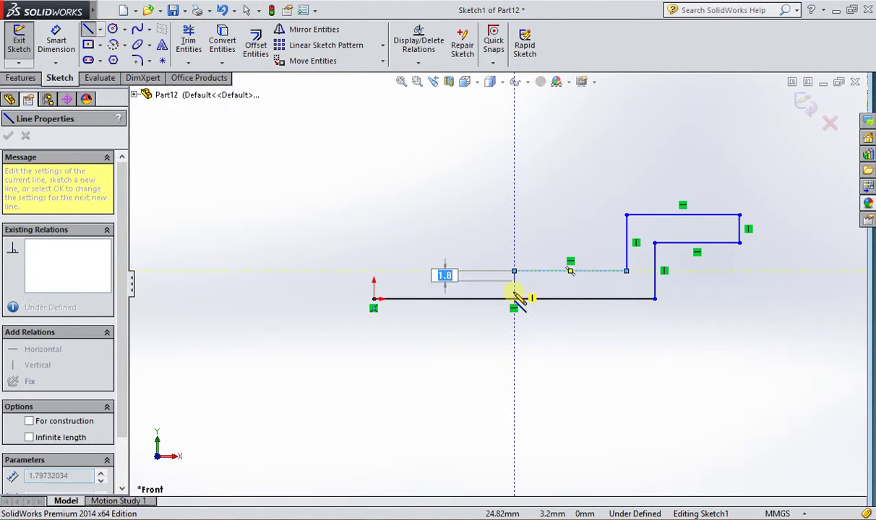
type("5")
key("Escape")
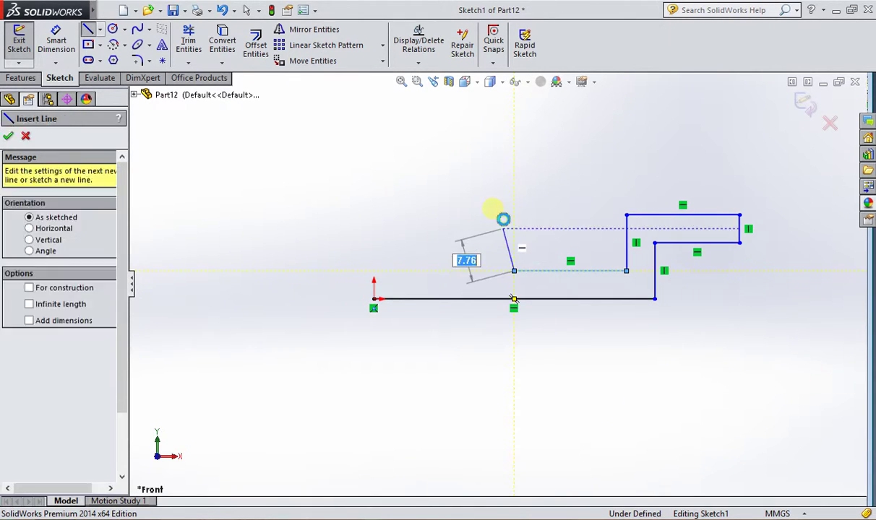
key("Escape")
scroll(531, 209, "down", 1)
Step: Draw a vertical centerline up from the base line's midpoint
left_click(99, 29)
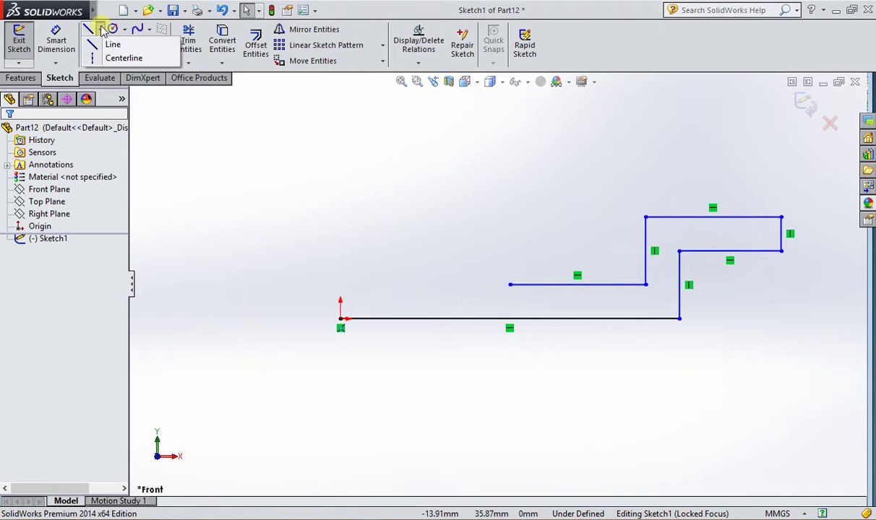
left_click(112, 56)
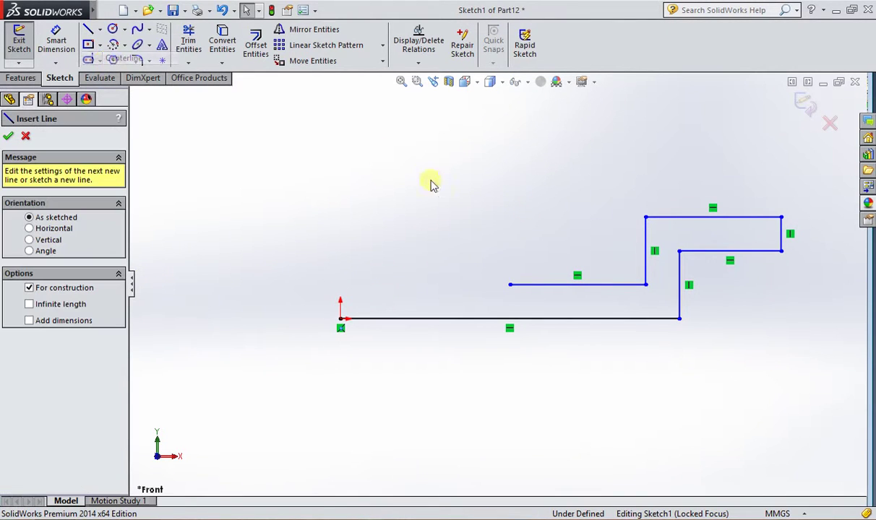
left_click(509, 319)
left_click(510, 188)
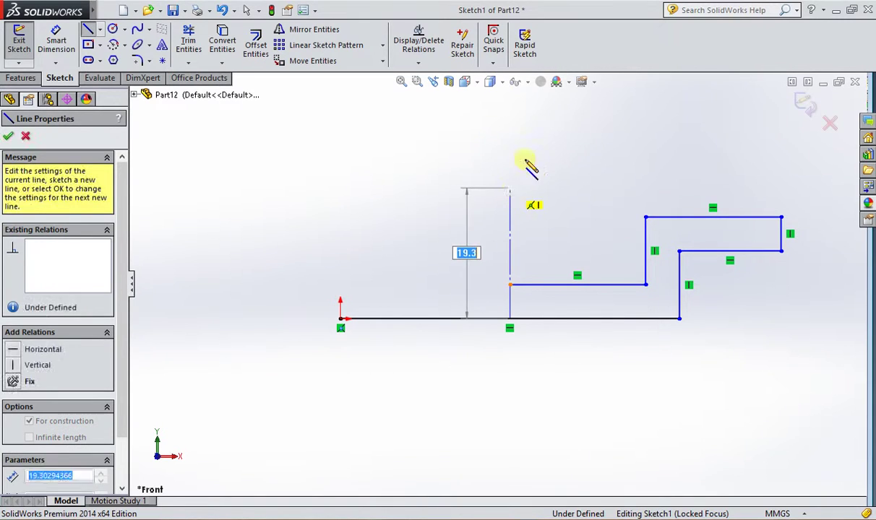
right_click(558, 153)
left_click(559, 152)
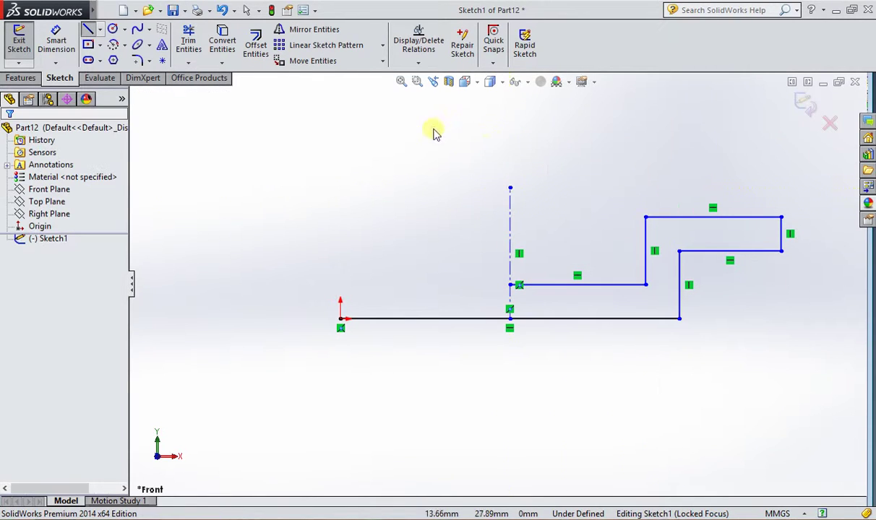
Step: Mirror the stepped profile lines across the vertical centerline
left_click(282, 30)
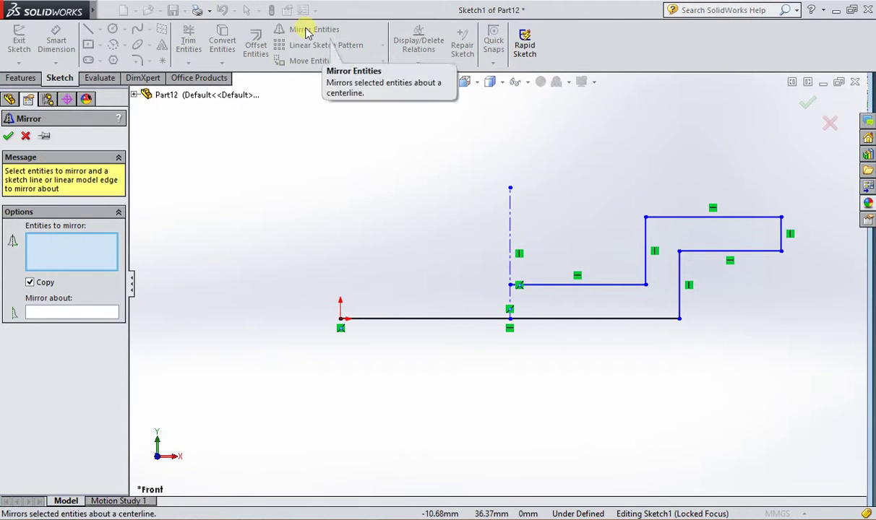
left_click(610, 286)
left_click(646, 256)
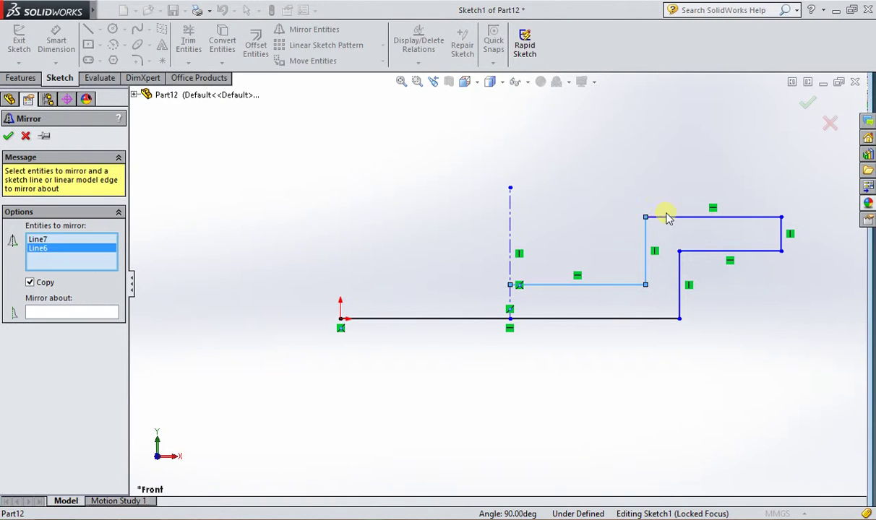
left_click(679, 217)
left_click(781, 242)
left_click(746, 251)
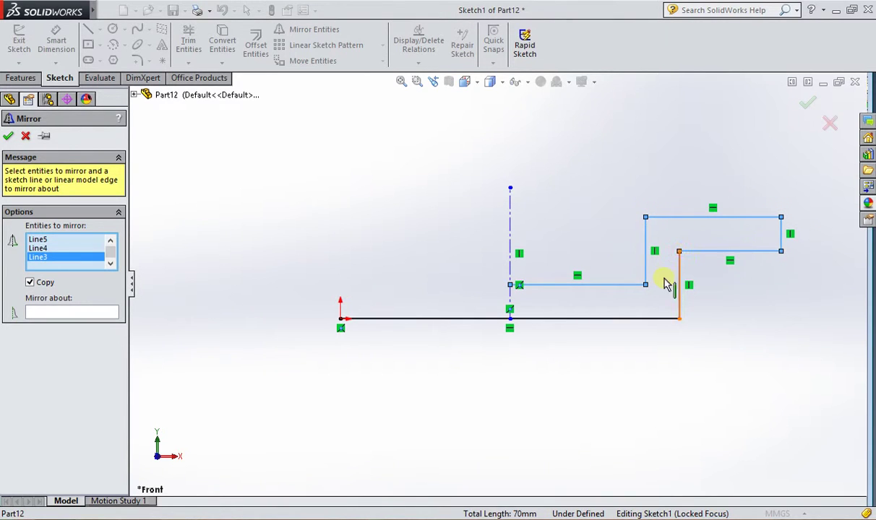
left_click(76, 314)
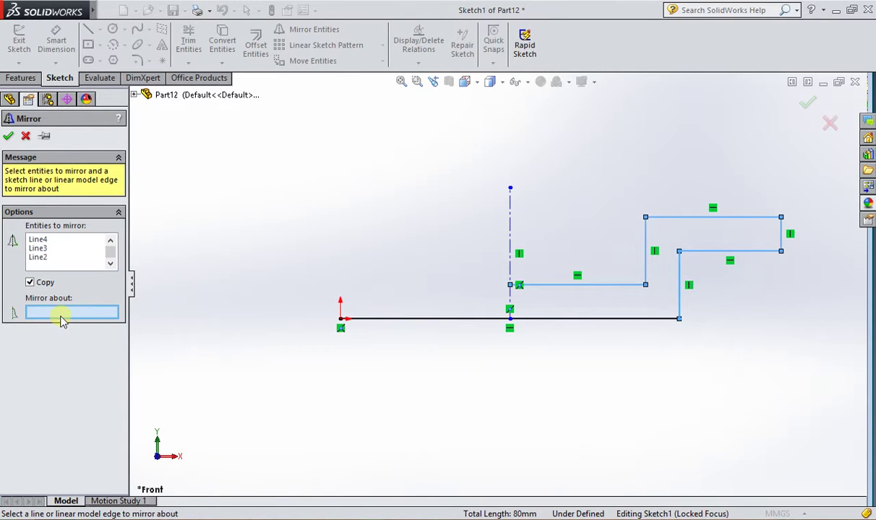
left_click(511, 231)
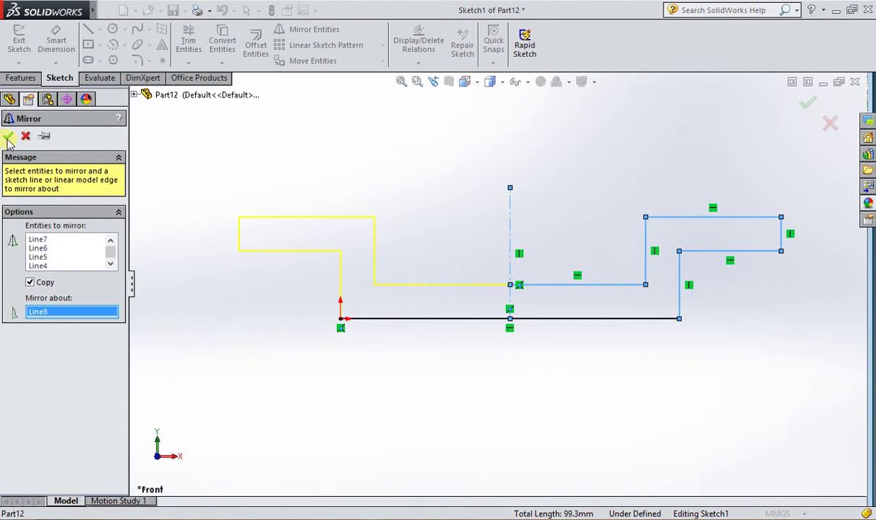
left_click(8, 137)
middle_click_drag(665, 318, 585, 340)
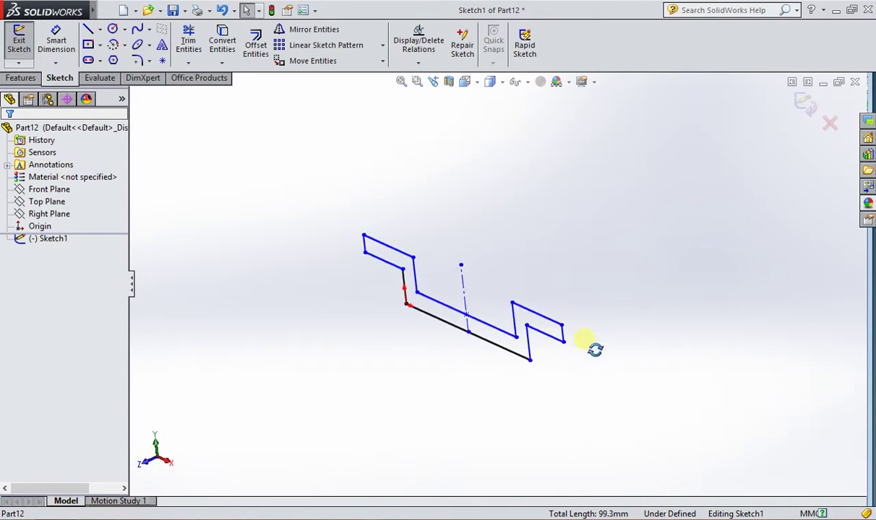
Step: Extrude the mirrored stepped sketch 35 mm as Boss-Extrude1
left_click(22, 77)
left_click(25, 42)
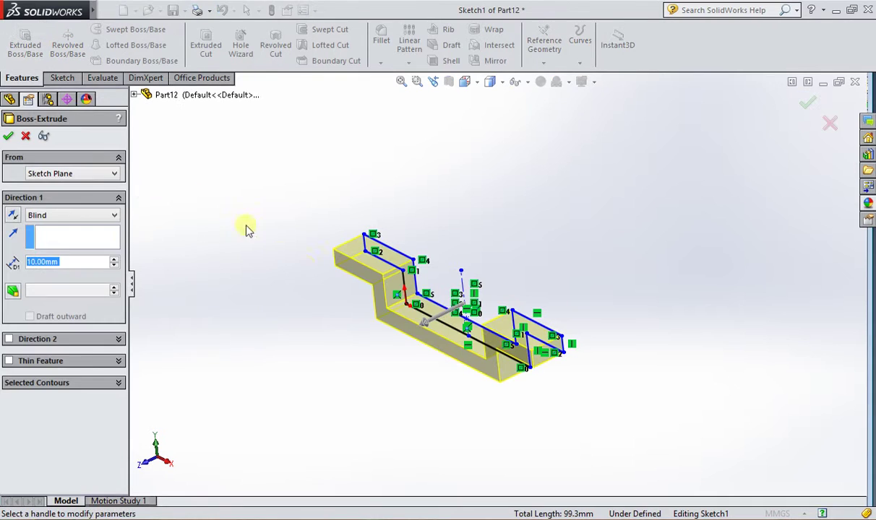
left_click_drag(421, 329, 166, 302)
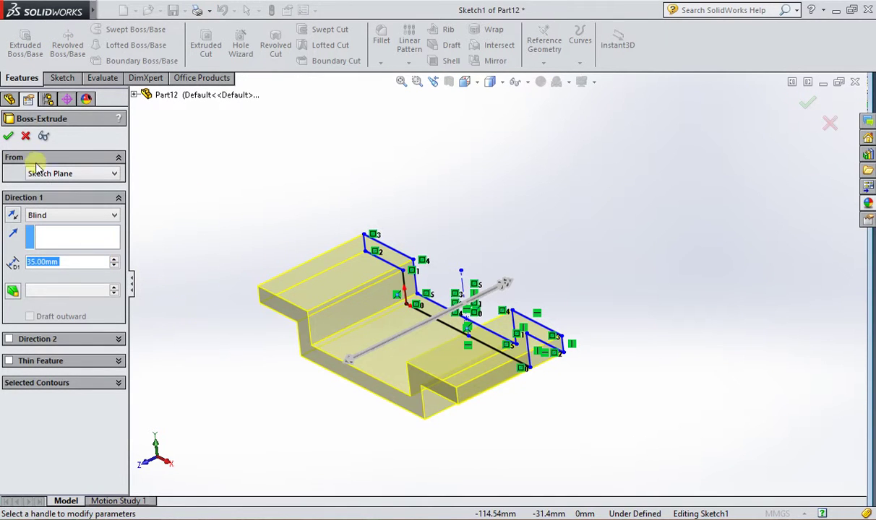
left_click(8, 136)
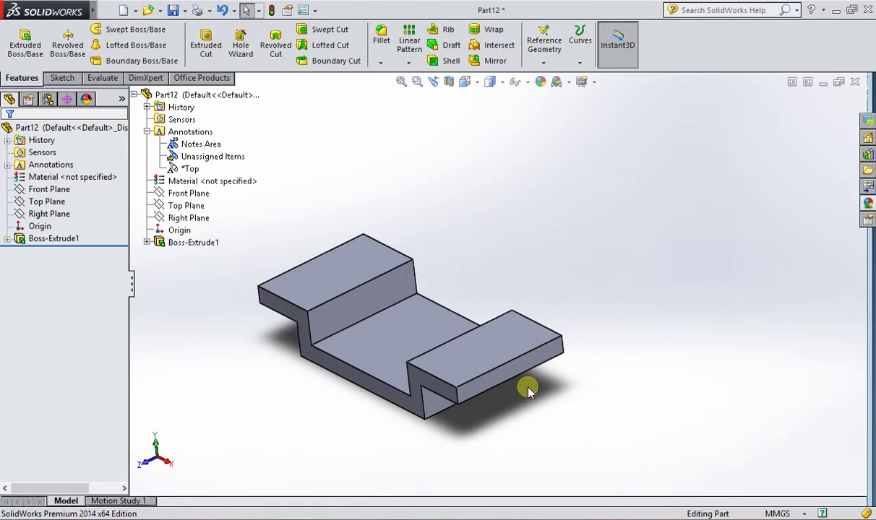
middle_click_drag(528, 390, 553, 354)
Step: View the part from the top and select the right raised face for sketching
left_click(469, 82)
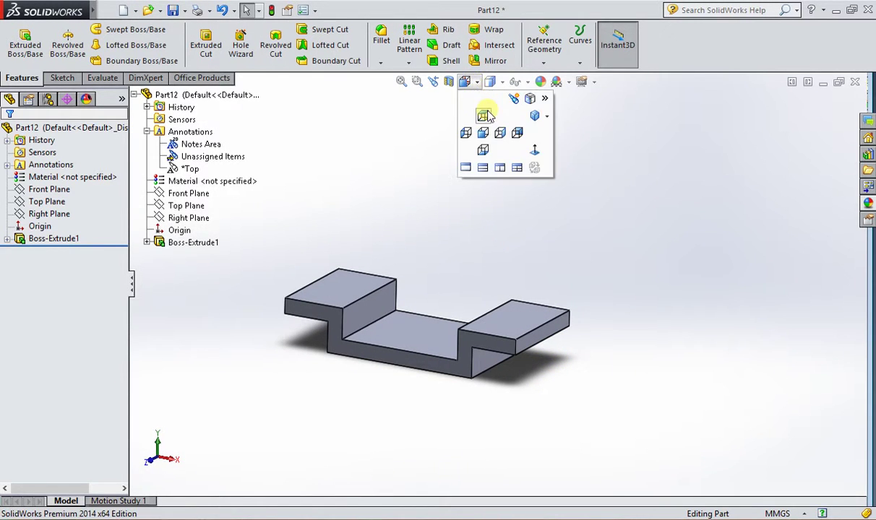
left_click(486, 116)
left_click(603, 278)
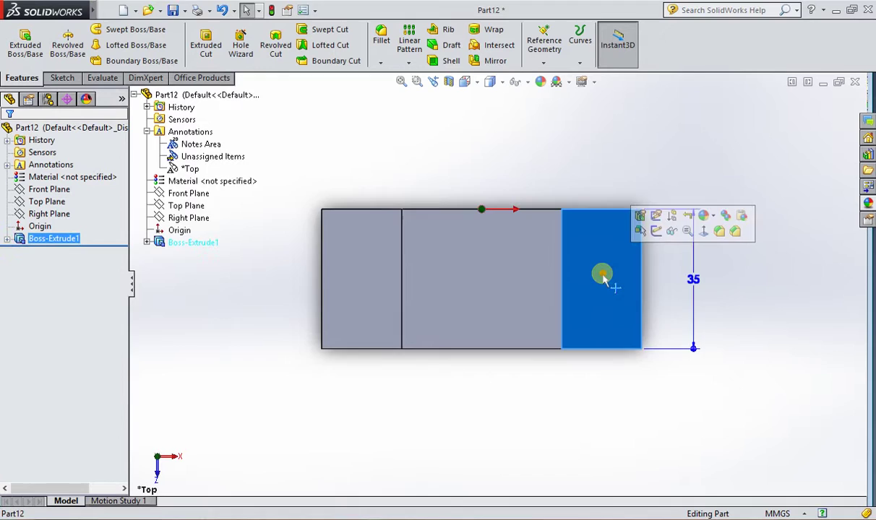
scroll(603, 278, "down", 3)
left_click(102, 77)
left_click(60, 78)
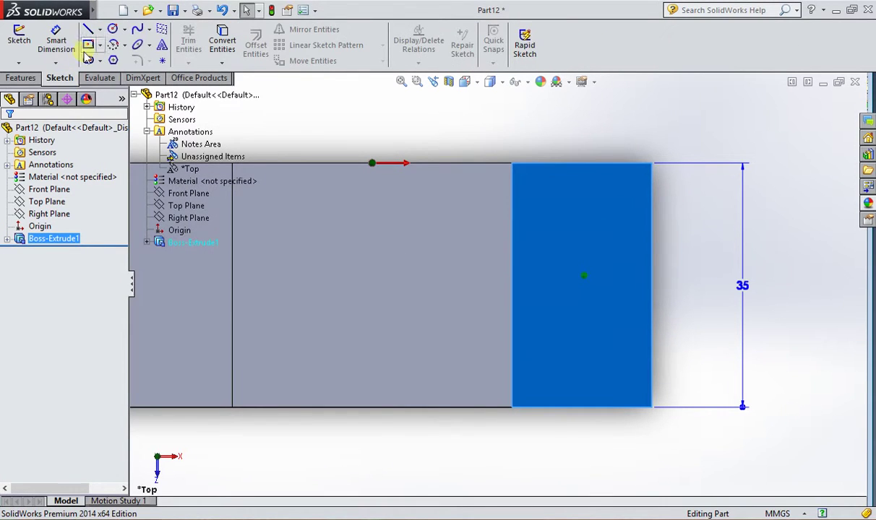
Step: Draw a vertical centerline across the 35 mm face and a short one from its top edge
left_click(100, 30)
left_click(119, 59)
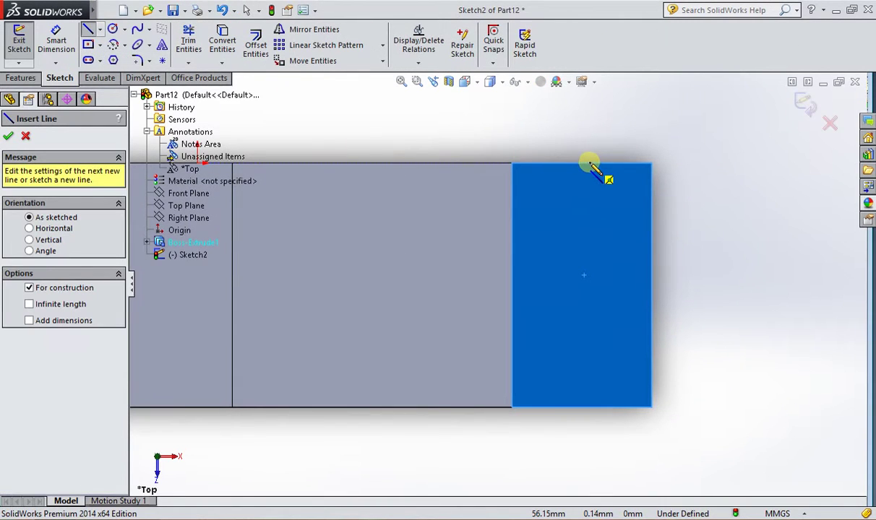
left_click_drag(582, 164, 582, 408)
right_click(682, 112)
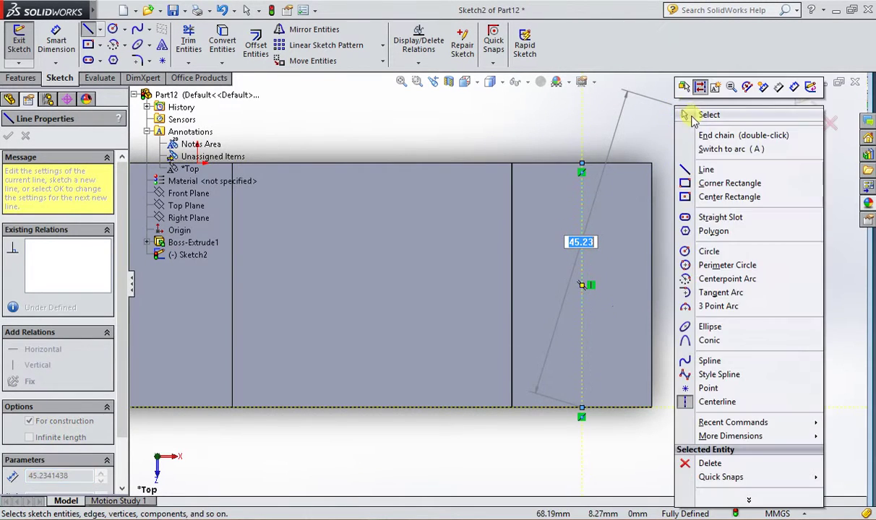
left_click(690, 113)
scroll(625, 244, "down", 2)
left_click(101, 30)
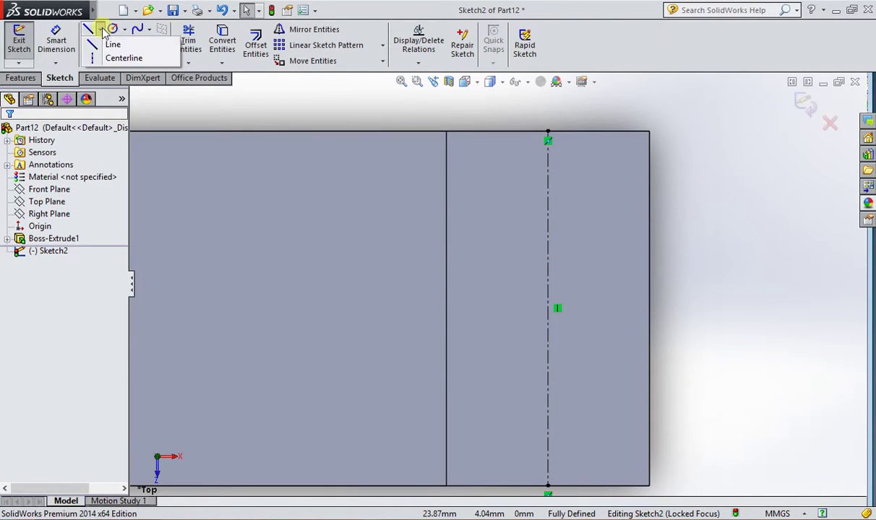
left_click(122, 59)
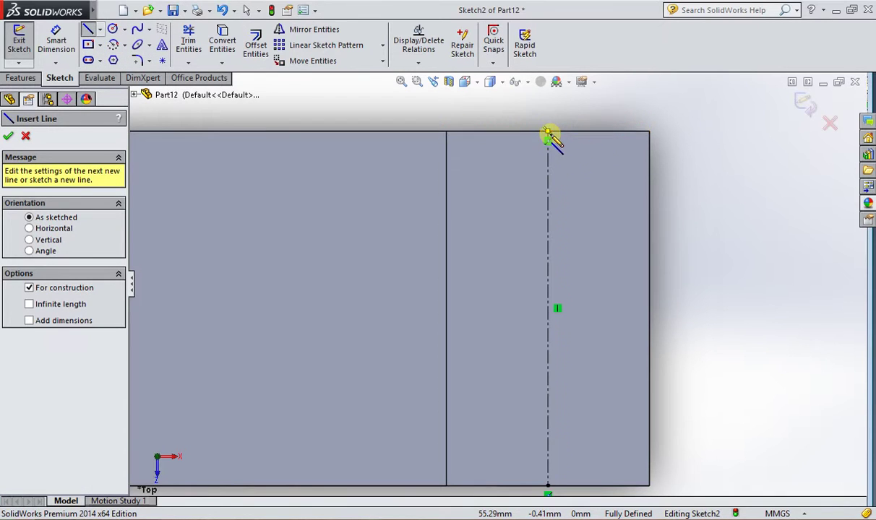
left_click(548, 132)
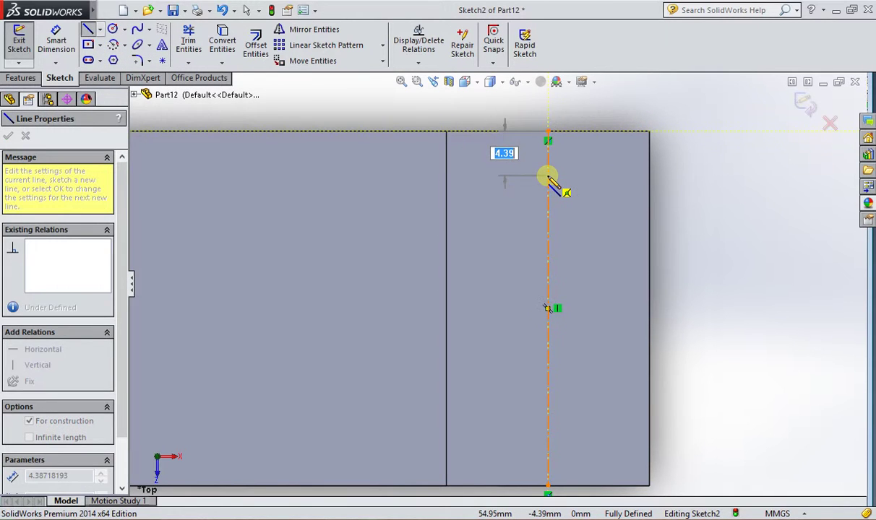
key("Escape")
key("Escape")
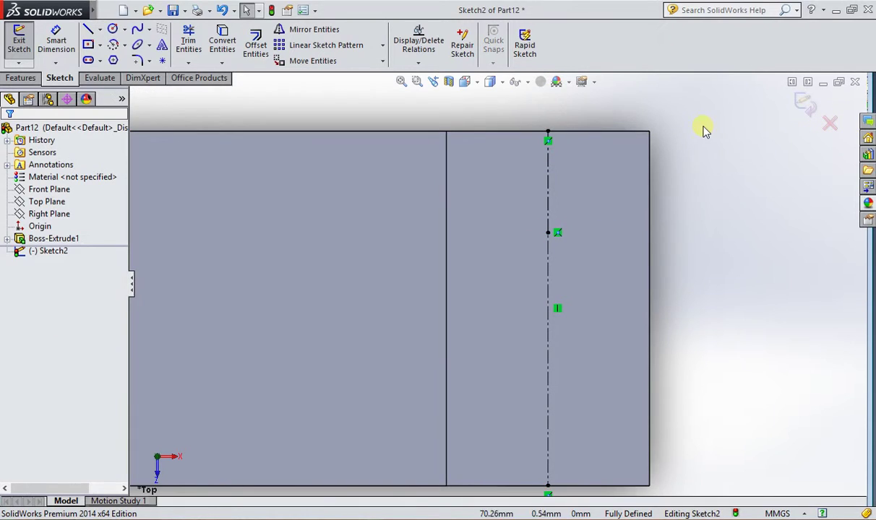
Step: Sketch a hole circle centred on the vertical centerline point
left_click(113, 29)
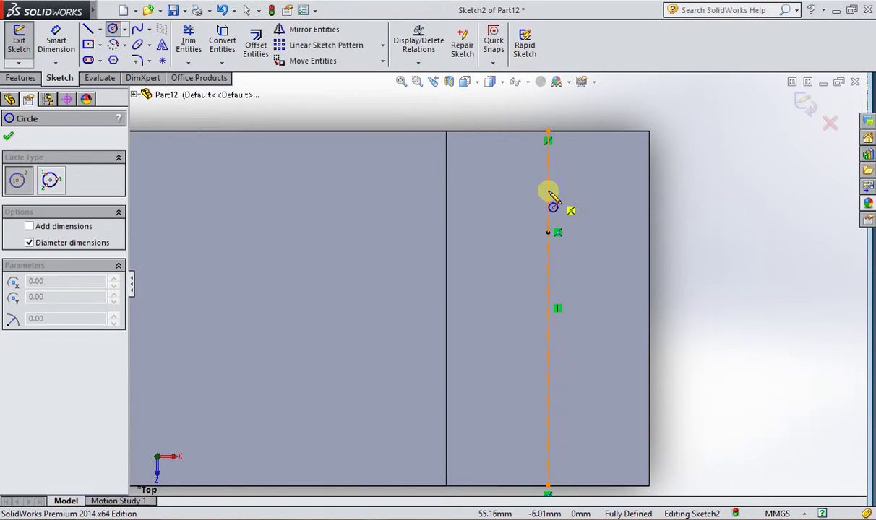
left_click(547, 232)
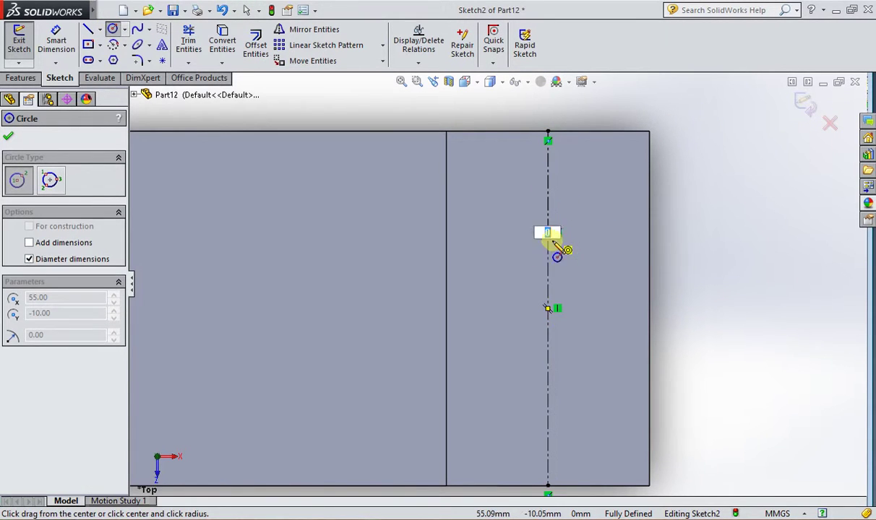
type("10")
key("Return")
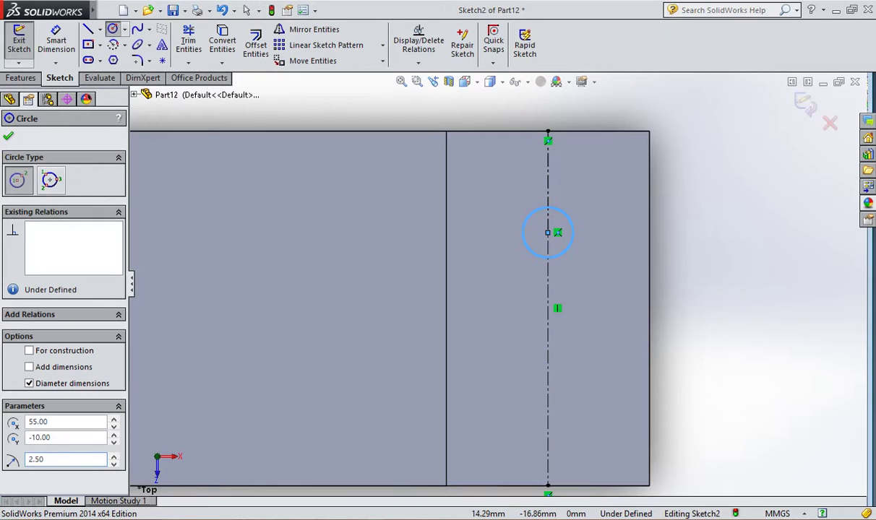
left_click(8, 136)
key("z")
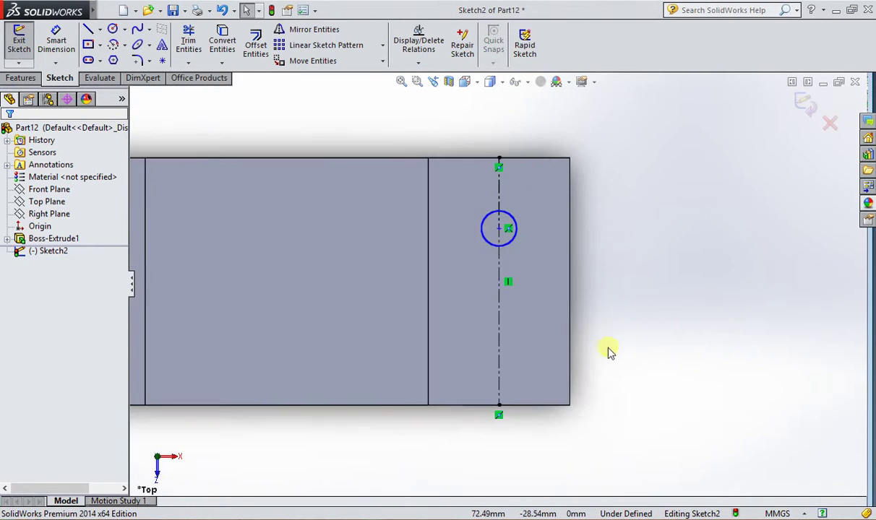
Step: Draw a horizontal centerline across the right pad and mirror the circle about it
scroll(607, 352, "down", 1)
left_click(100, 30)
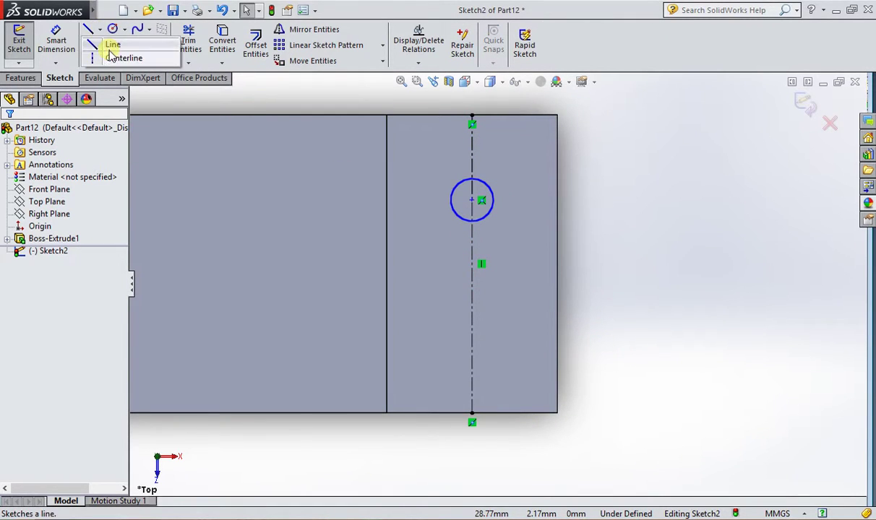
left_click(116, 61)
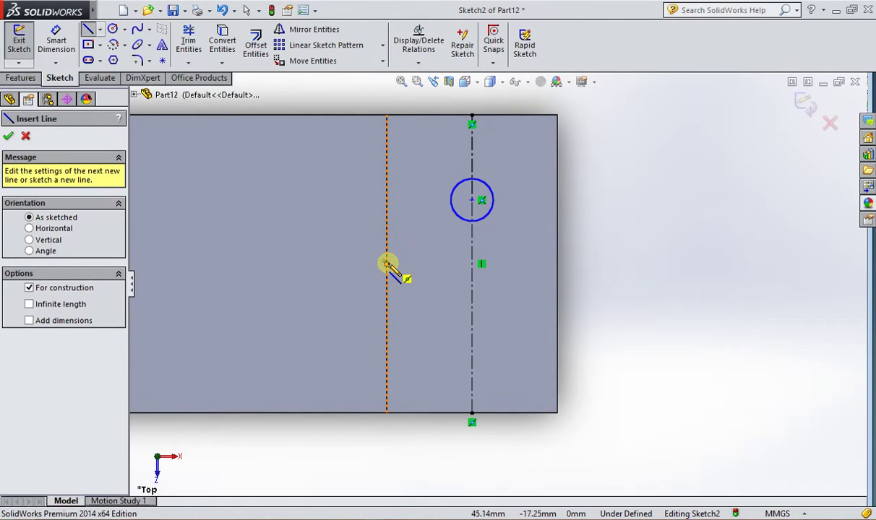
left_click(387, 265)
left_click(557, 264)
right_click(630, 181)
left_click(626, 154)
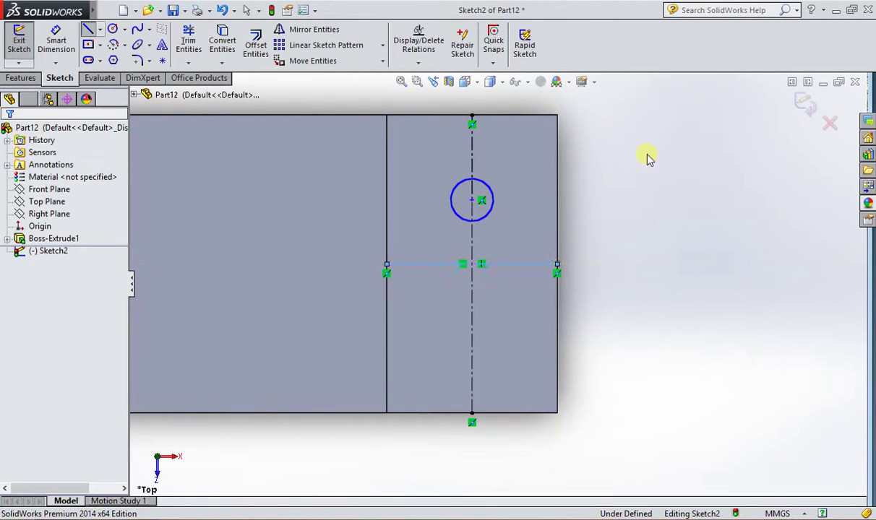
left_click(278, 32)
left_click(471, 220)
left_click(492, 263)
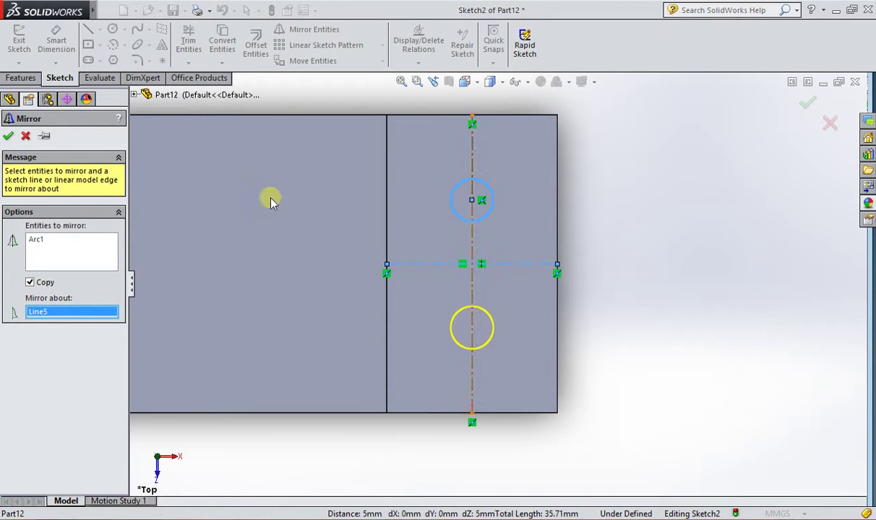
left_click(8, 136)
Step: Draw a vertical centerline from top to bottom through the part's middle
key("f")
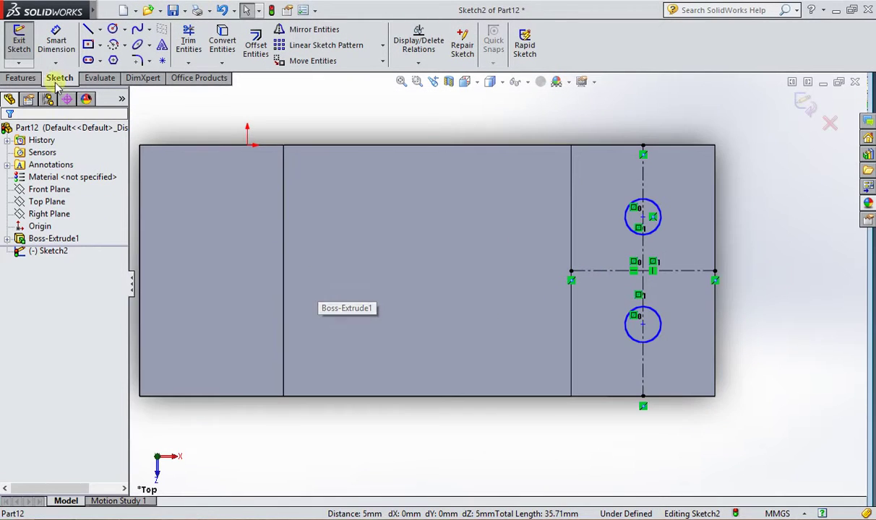
left_click(99, 29)
left_click(115, 57)
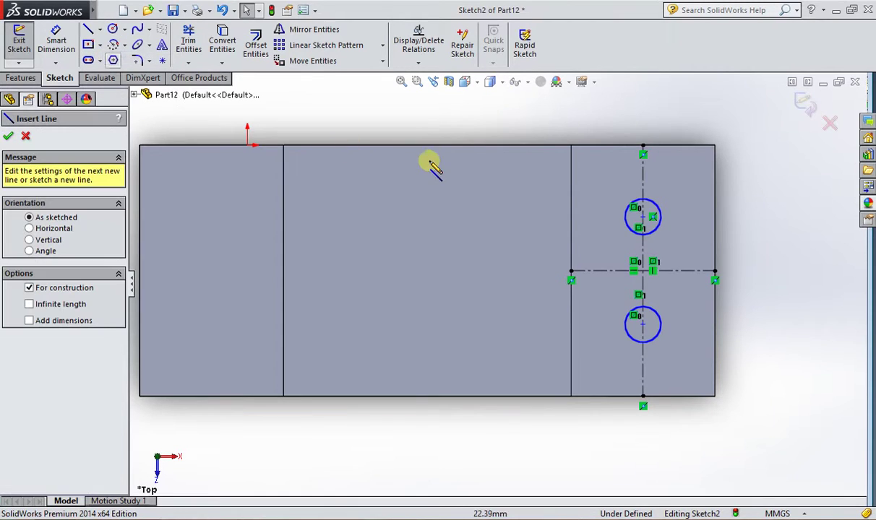
left_click(427, 145)
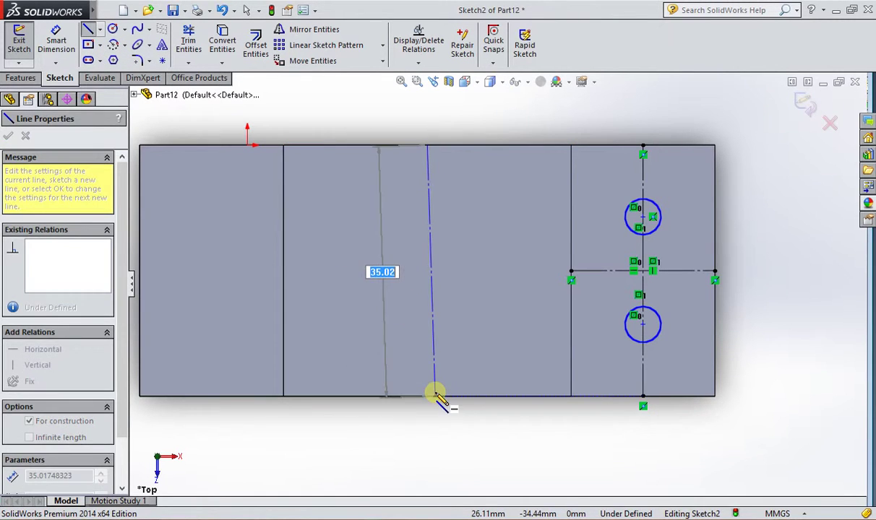
left_click(427, 397)
right_click(449, 123)
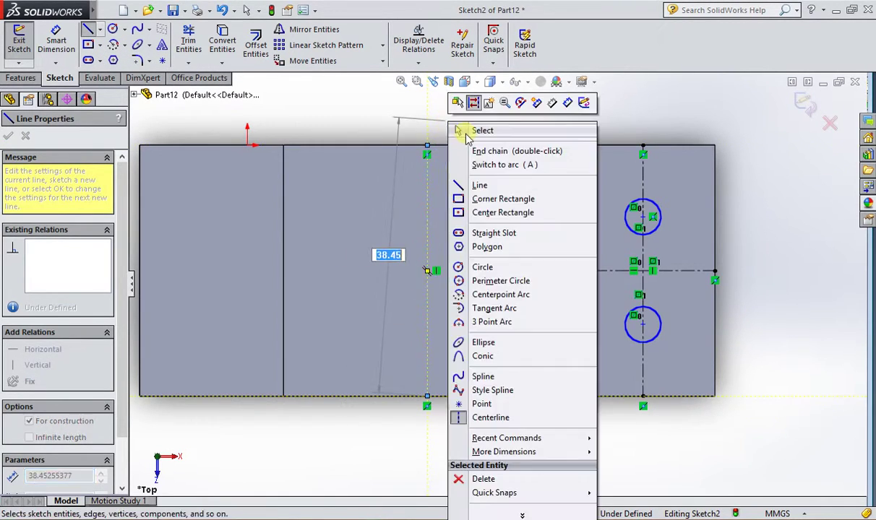
left_click(466, 128)
Step: Mirror both right-pad circles about the central centerline onto the left pad
left_click(310, 30)
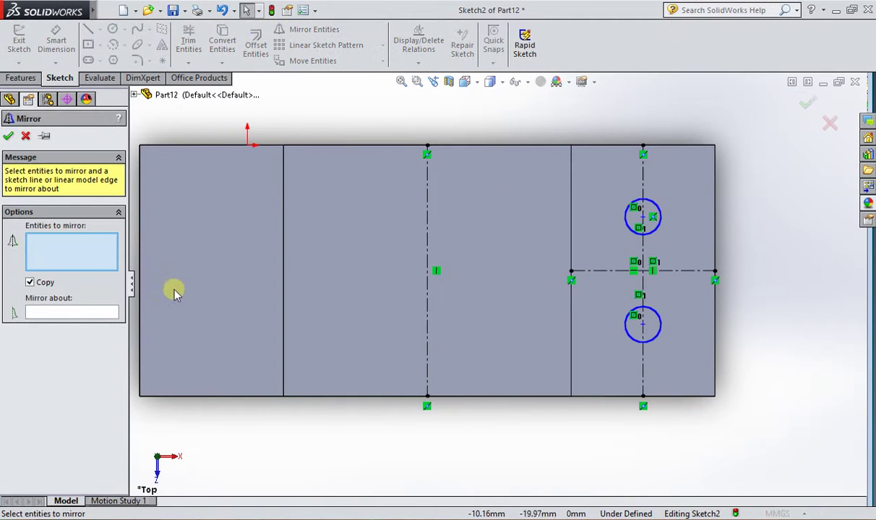
left_click(639, 234)
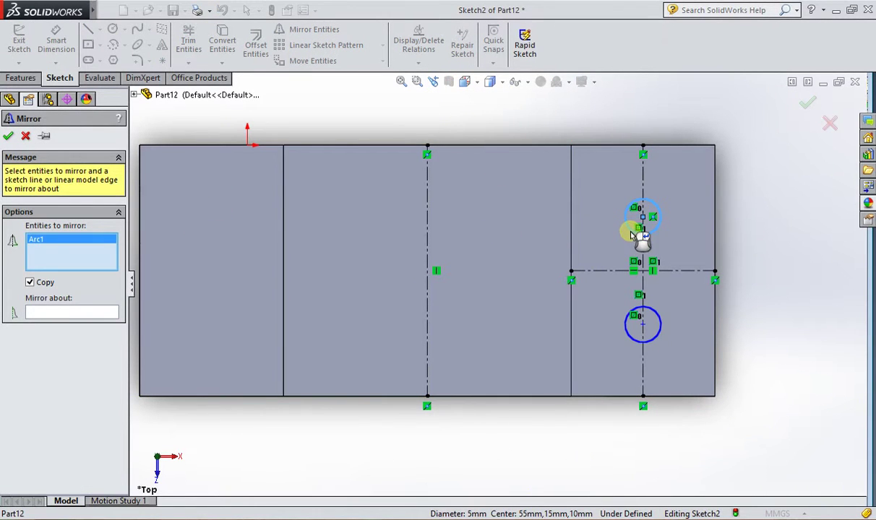
left_click(649, 313)
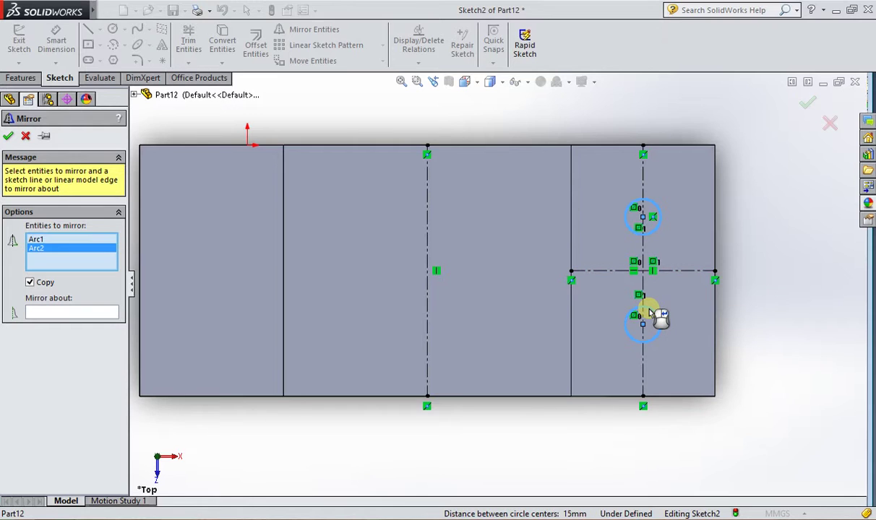
left_click(106, 314)
left_click(419, 335)
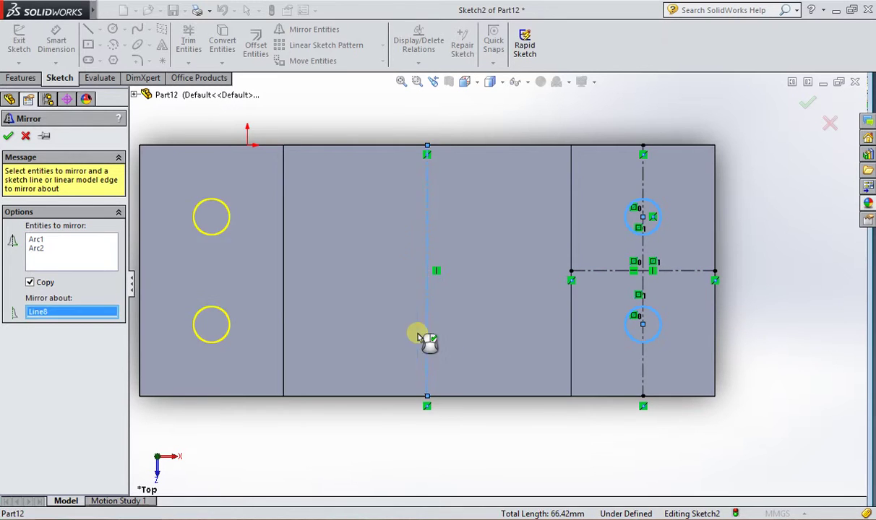
left_click(10, 135)
scroll(444, 238, "up", 3)
Step: Cut the four sketched circles through both raised pads as Cut-Extrude1
middle_click_drag(444, 239, 451, 146)
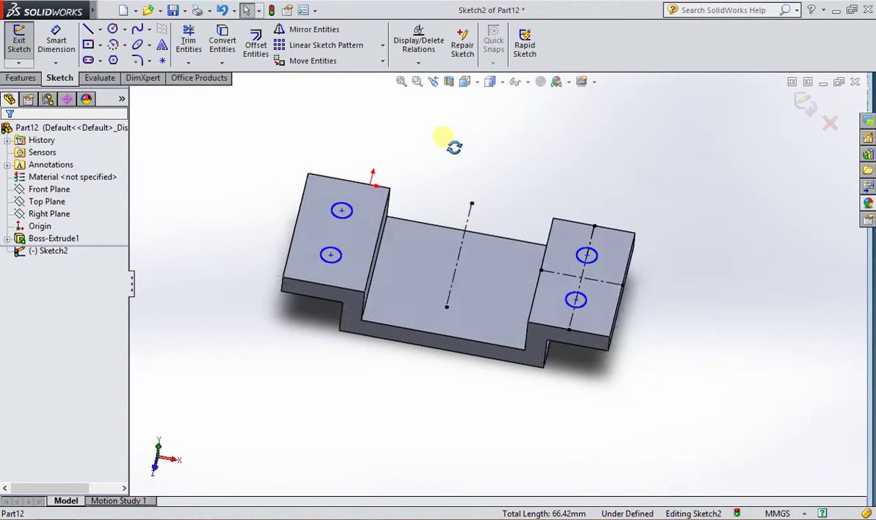
left_click(22, 78)
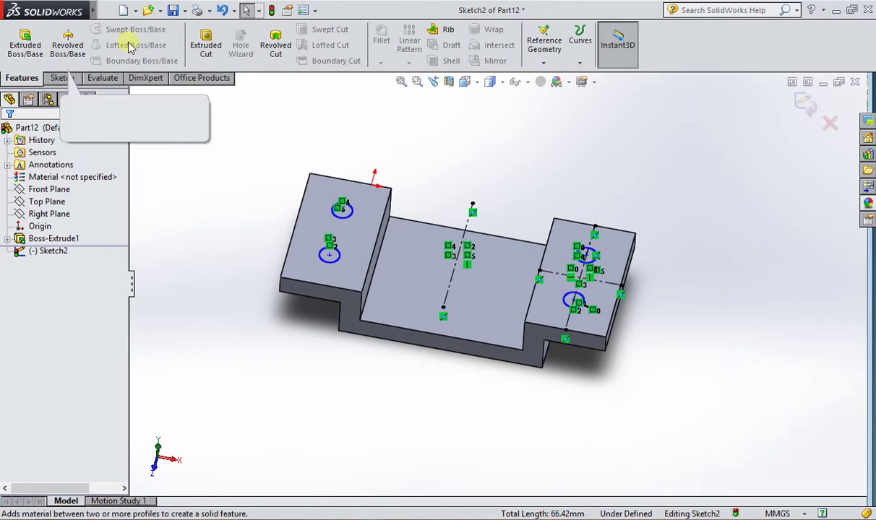
left_click(206, 44)
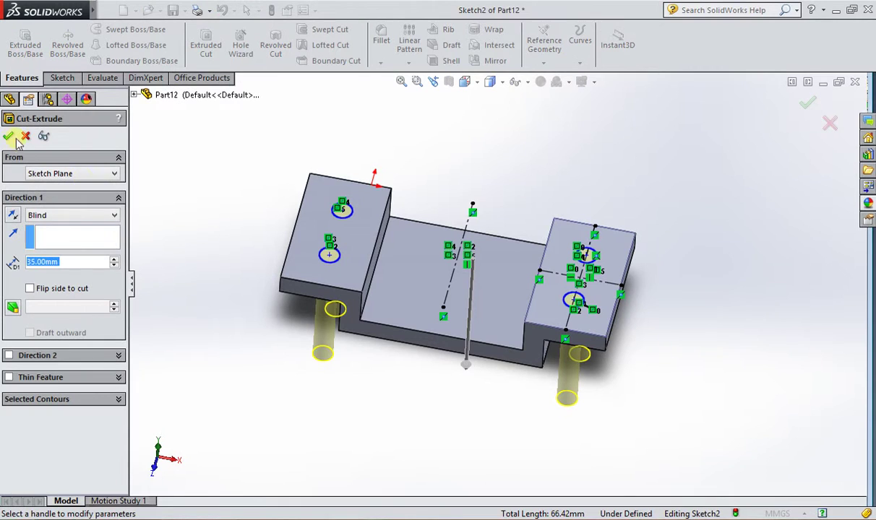
left_click(10, 137)
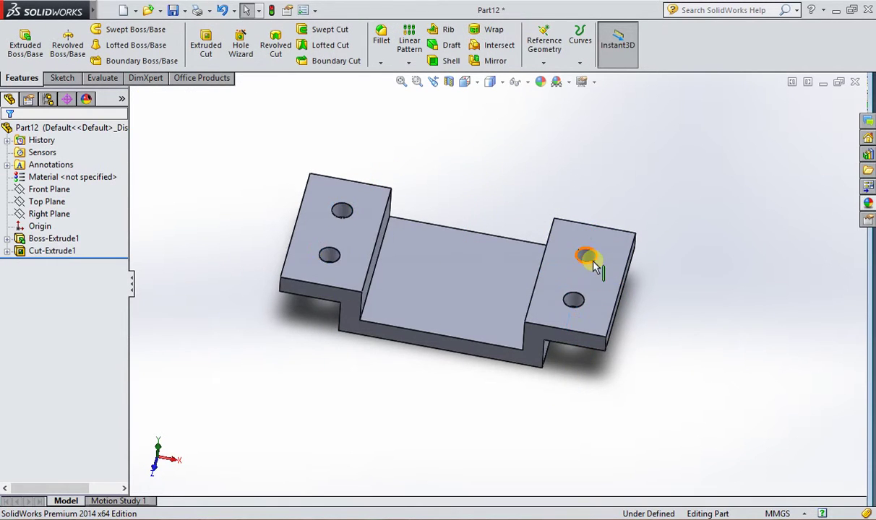
scroll(594, 267, "down", 5)
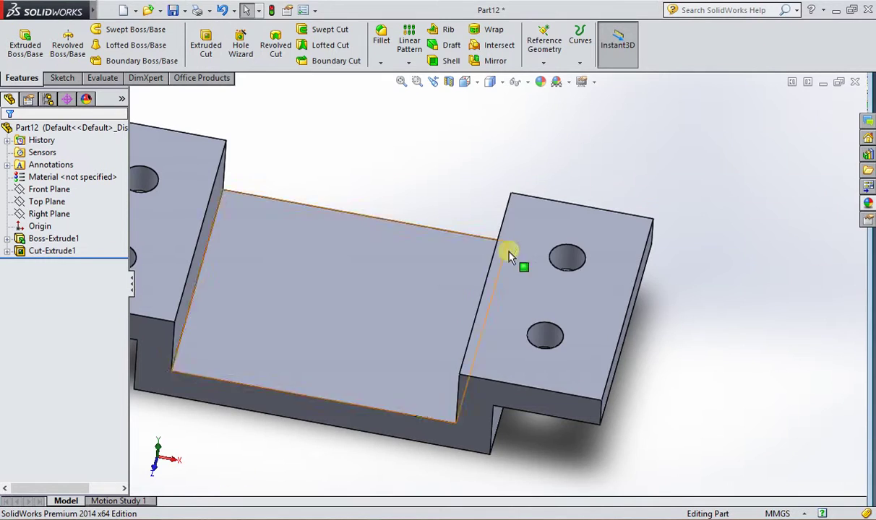
left_click(467, 84)
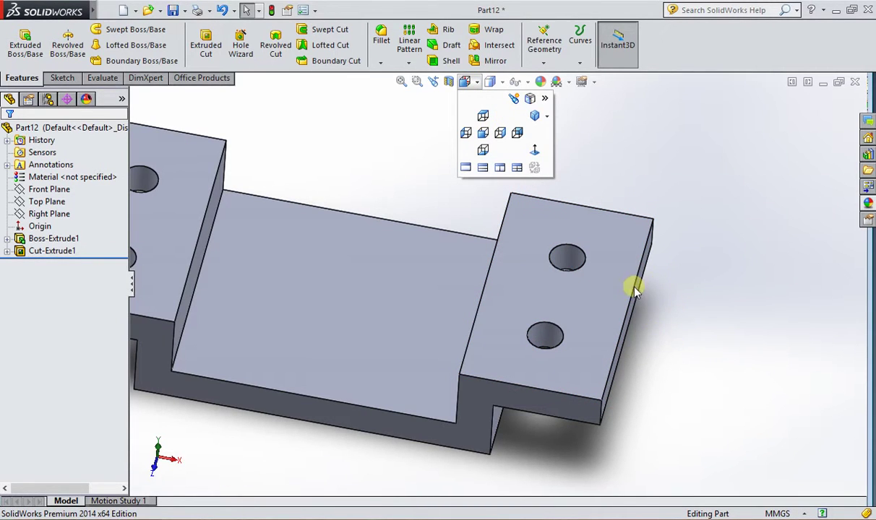
Step: Round the right pad's outer corner edge with a 5 mm Fillet1
scroll(701, 306, "down", 3)
middle_click_drag(702, 307, 528, 293)
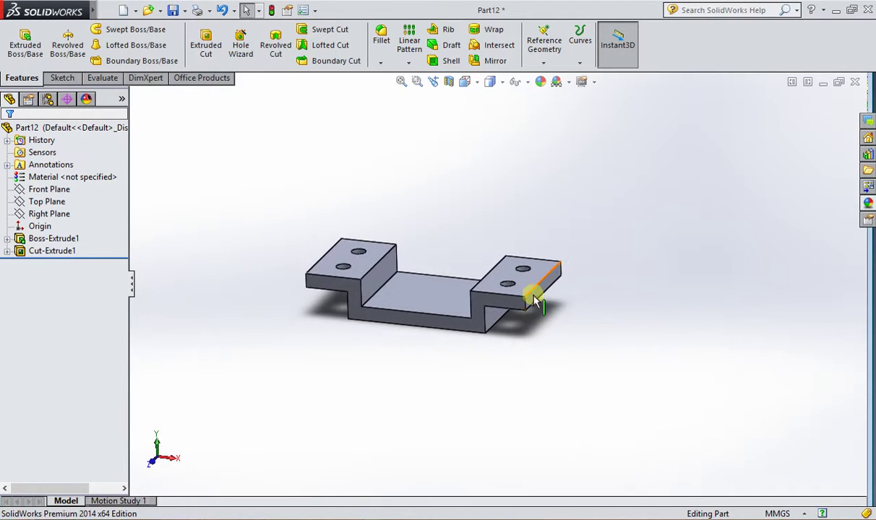
scroll(528, 294, "up", 5)
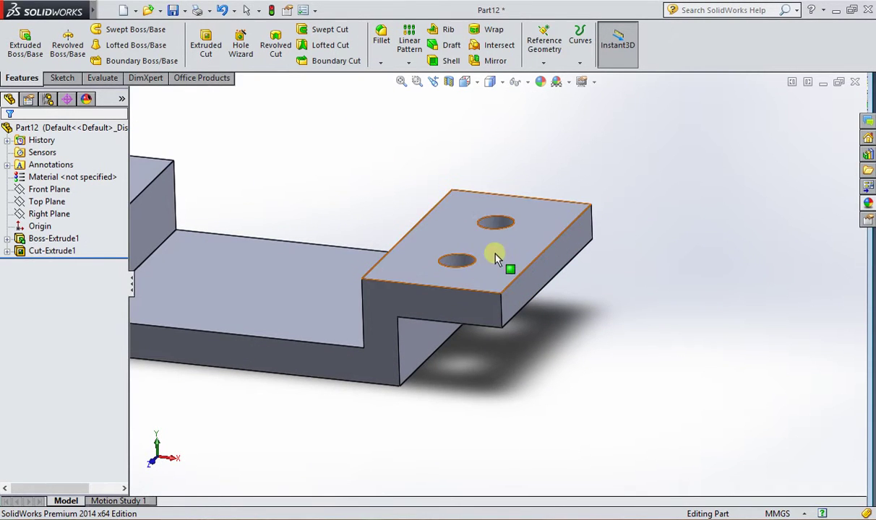
middle_click_drag(496, 256, 484, 241)
left_click(381, 37)
left_click(525, 326)
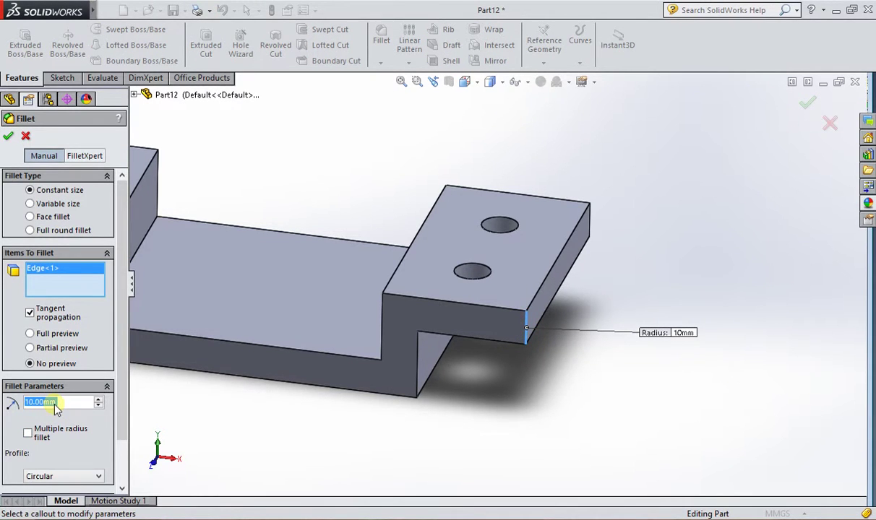
type("5")
key("Return")
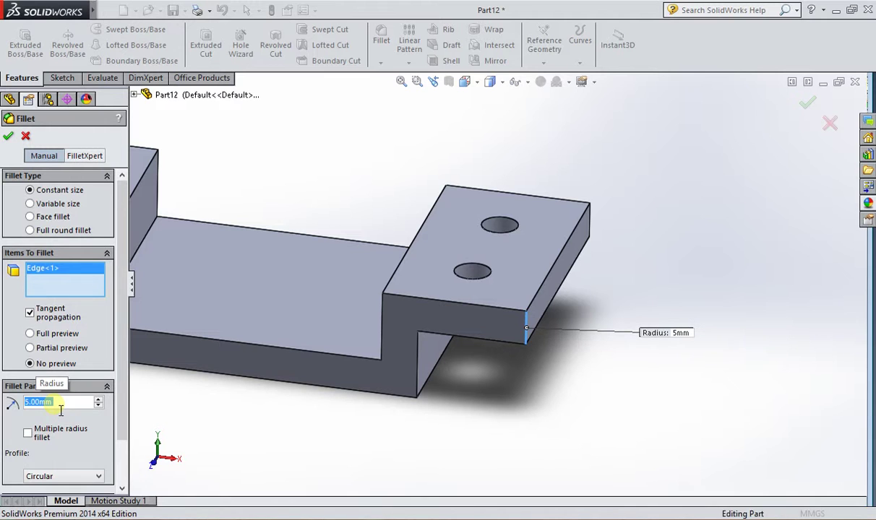
key("Return")
mouse_move(557, 302)
middle_mouse_down()
mouse_move(554, 402)
mouse_move(538, 323)
mouse_move(580, 278)
mouse_move(547, 211)
mouse_move(565, 298)
middle_mouse_up()
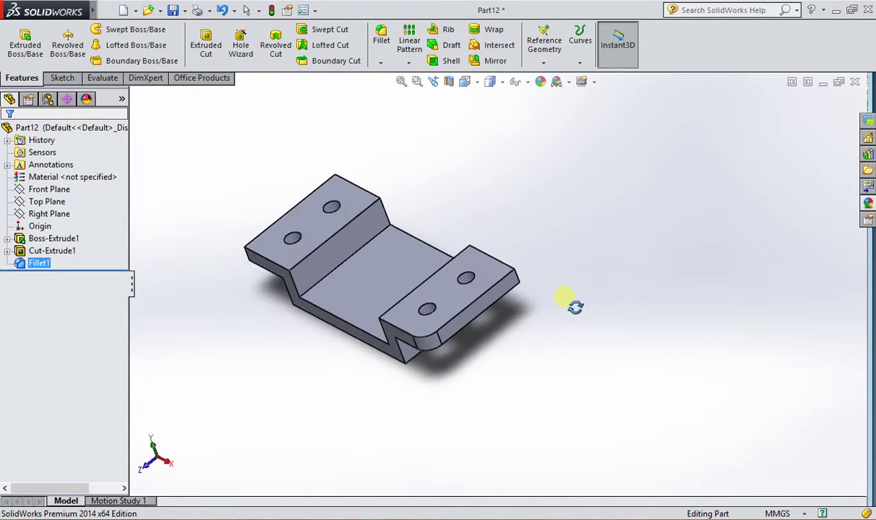
scroll(571, 308, "down", 3)
scroll(524, 313, "down", 2)
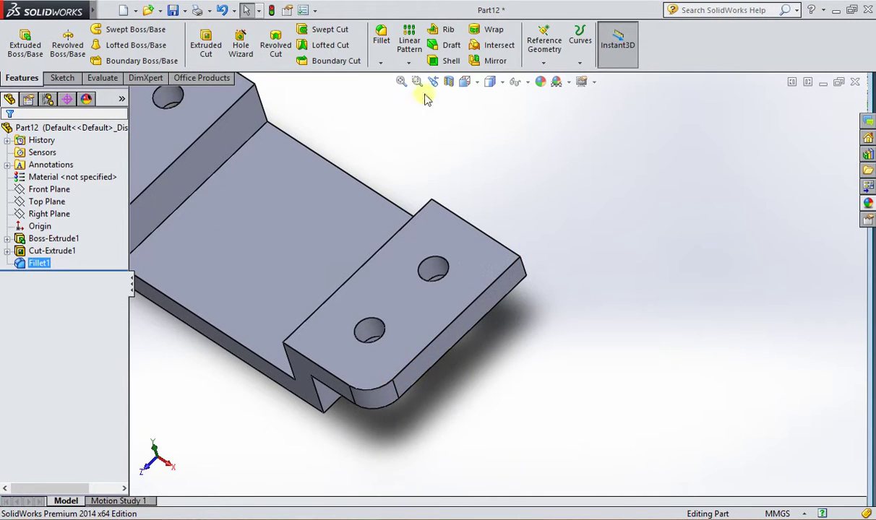
Step: Begin a second 5 mm fillet on both flange outer edges and a third edge
left_click(381, 38)
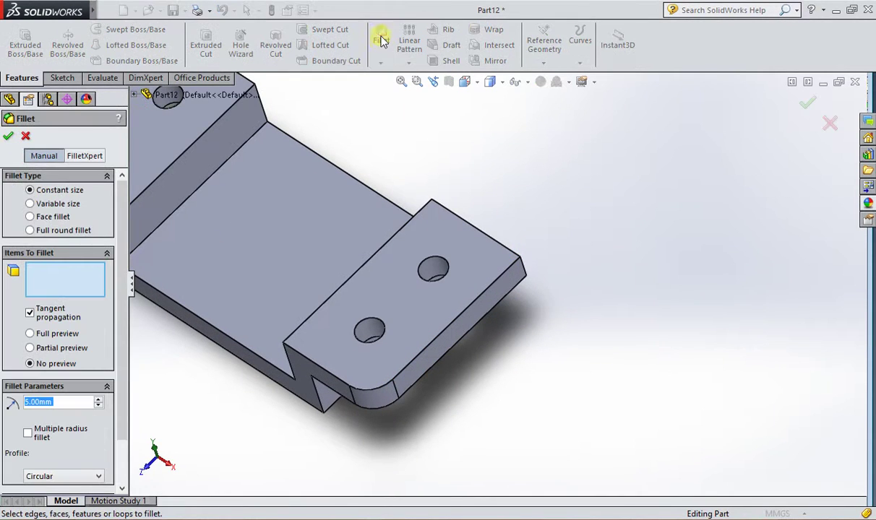
left_click(520, 268)
scroll(354, 362, "up", 3)
scroll(251, 239, "up", 2)
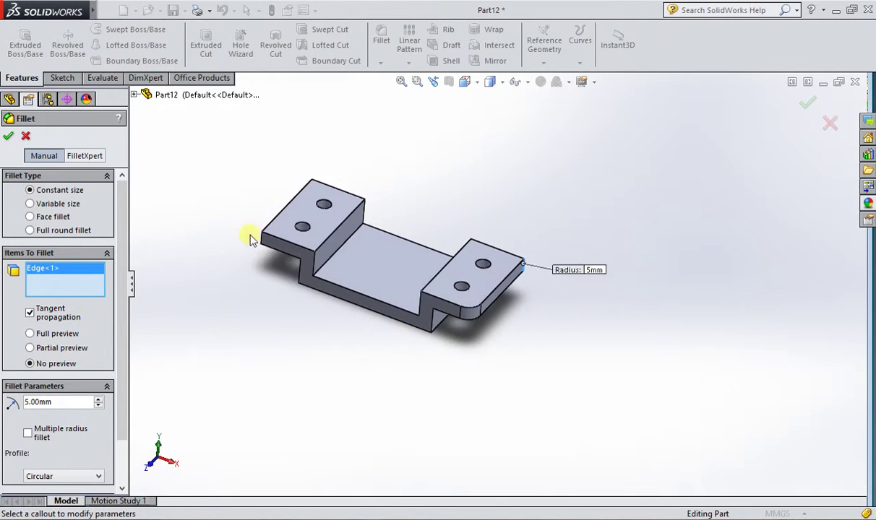
scroll(316, 264, "down", 4)
left_click(325, 273)
scroll(564, 217, "up", 5)
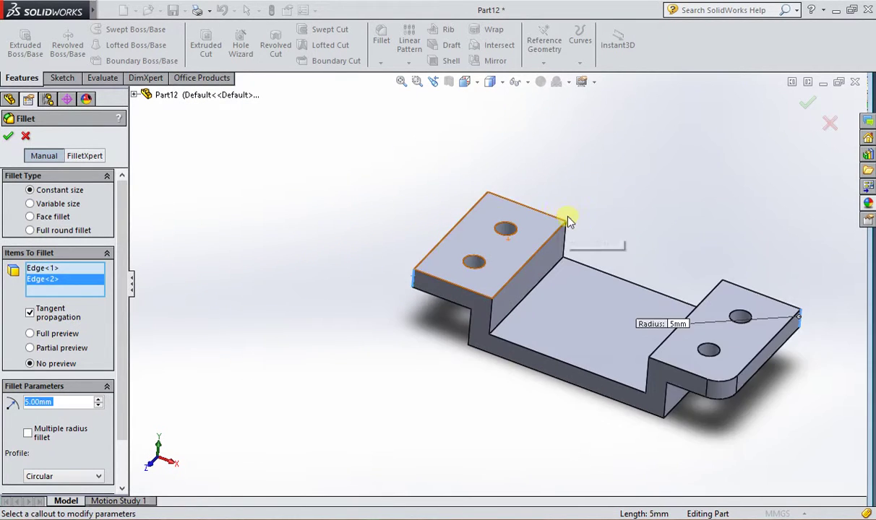
mouse_move(567, 270)
middle_mouse_down()
mouse_move(527, 318)
mouse_move(560, 195)
mouse_move(562, 297)
middle_mouse_up()
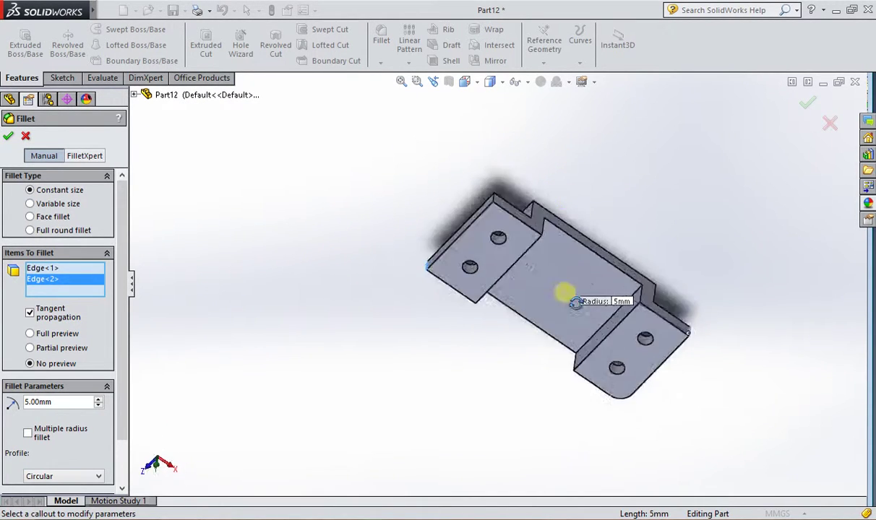
scroll(496, 246, "down", 2)
scroll(471, 229, "down", 2)
left_click(461, 221)
Step: Add the vertical, inner and underside step edges to the fillet selection
mouse_move(461, 220)
middle_mouse_down()
mouse_move(582, 346)
mouse_move(571, 140)
mouse_move(613, 421)
mouse_move(655, 328)
mouse_move(612, 274)
mouse_move(600, 331)
mouse_move(567, 309)
mouse_move(571, 425)
middle_mouse_up()
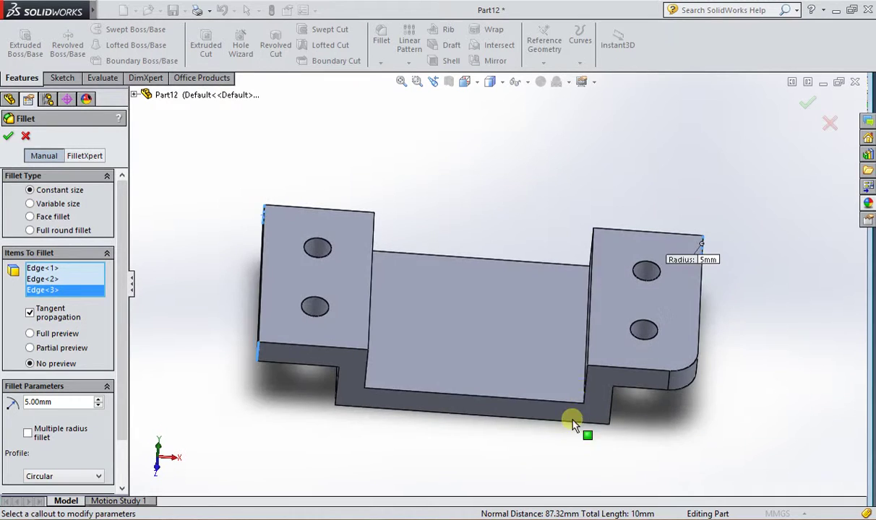
mouse_move(589, 352)
middle_mouse_down()
mouse_move(610, 358)
mouse_move(538, 366)
mouse_move(303, 303)
middle_mouse_up()
left_click(604, 347)
left_click(585, 376)
left_click(351, 322)
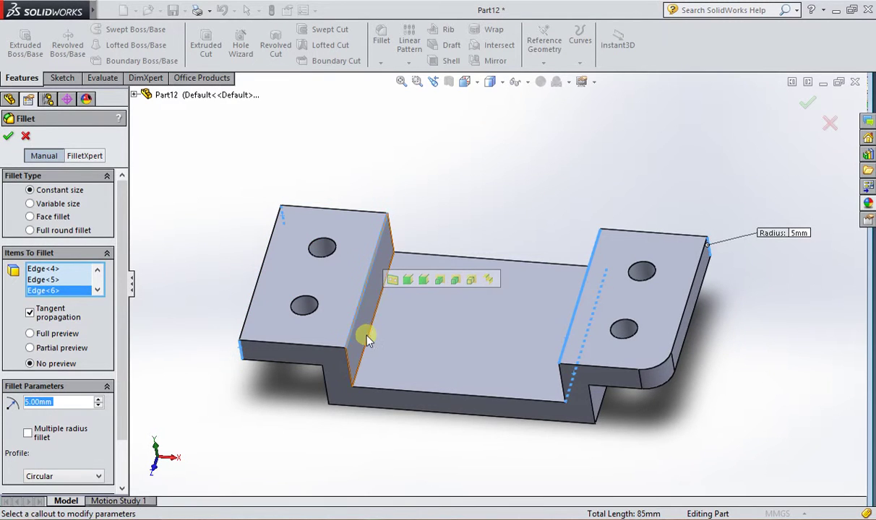
left_click(365, 335)
mouse_move(365, 336)
middle_mouse_down()
mouse_move(422, 437)
mouse_move(451, 324)
mouse_move(392, 274)
middle_mouse_up()
left_click(393, 275)
left_click(357, 336)
Step: Add the last bottom and vertical edges and create the 5 mm Fillet2
mouse_move(358, 336)
middle_mouse_down()
mouse_move(591, 430)
mouse_move(543, 428)
middle_mouse_up()
left_click(541, 368)
mouse_move(578, 376)
middle_mouse_down()
mouse_move(591, 299)
mouse_move(567, 269)
middle_mouse_up()
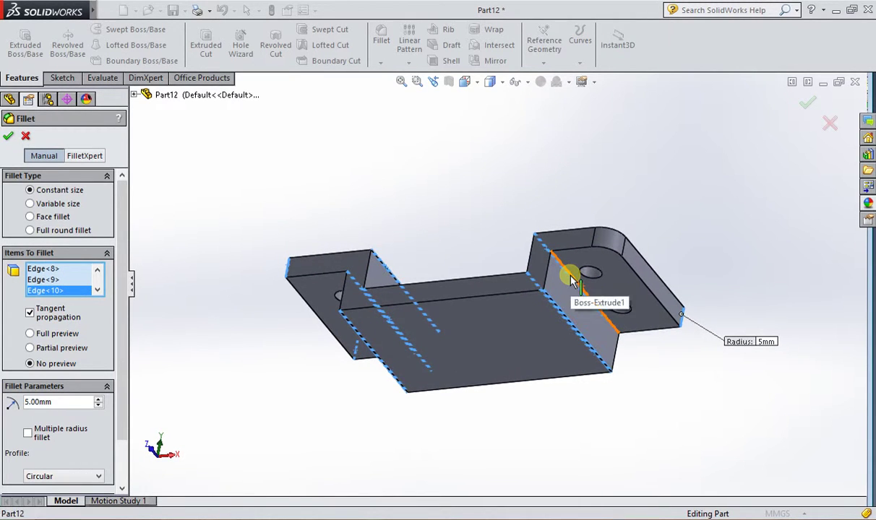
left_click(567, 269)
left_click(7, 136)
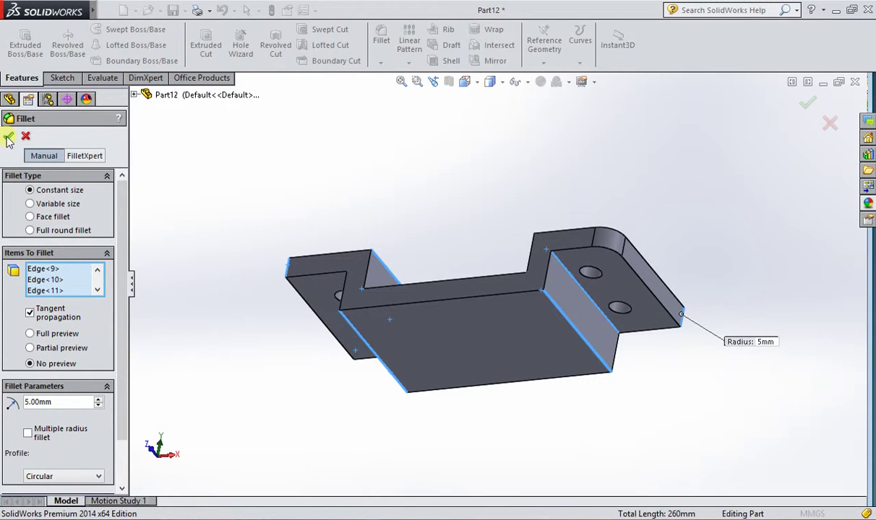
mouse_move(497, 300)
middle_mouse_down()
mouse_move(567, 274)
mouse_move(567, 420)
mouse_move(489, 381)
mouse_move(508, 278)
mouse_move(591, 326)
mouse_move(680, 402)
mouse_move(579, 273)
mouse_move(524, 301)
mouse_move(524, 389)
mouse_move(604, 307)
middle_mouse_up()
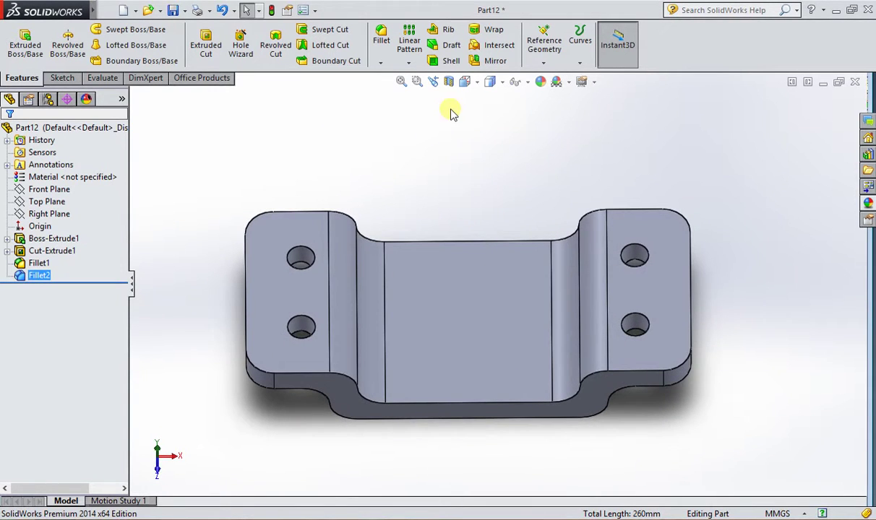
Step: Set the view to the Top orientation, looking straight down on the bracket
left_click(464, 81)
left_click(483, 116)
scroll(533, 264, "down", 1)
scroll(537, 258, "up", 2)
scroll(538, 258, "down", 2)
Step: Start a Sketch Text for 'TheaRa' on the bracket's middle face
left_click(62, 77)
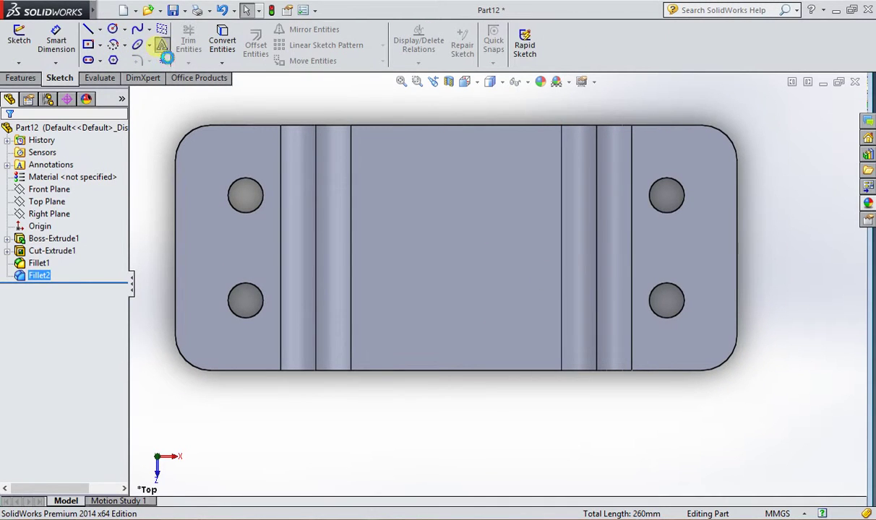
left_click(163, 48)
left_click(413, 230)
type("TheaRa")
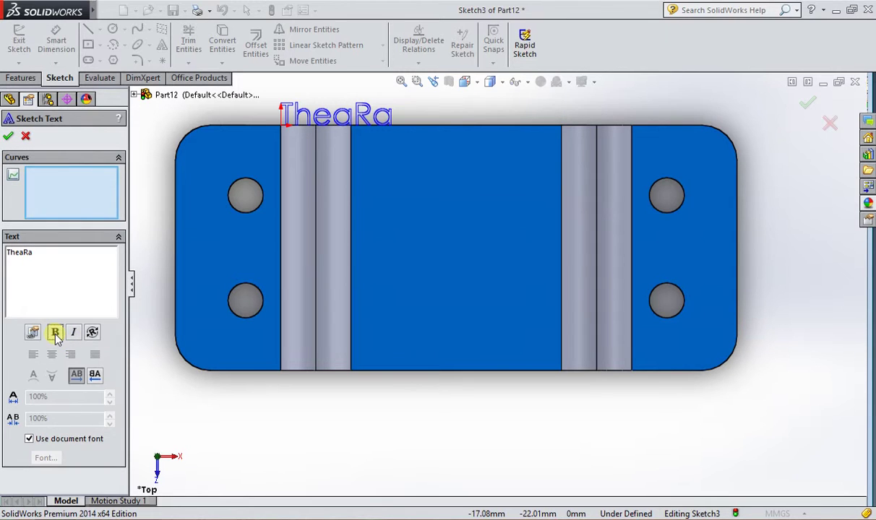
Step: Disable Use document font, move the TheaRa text to the centre, and preview fonts
left_click(30, 439)
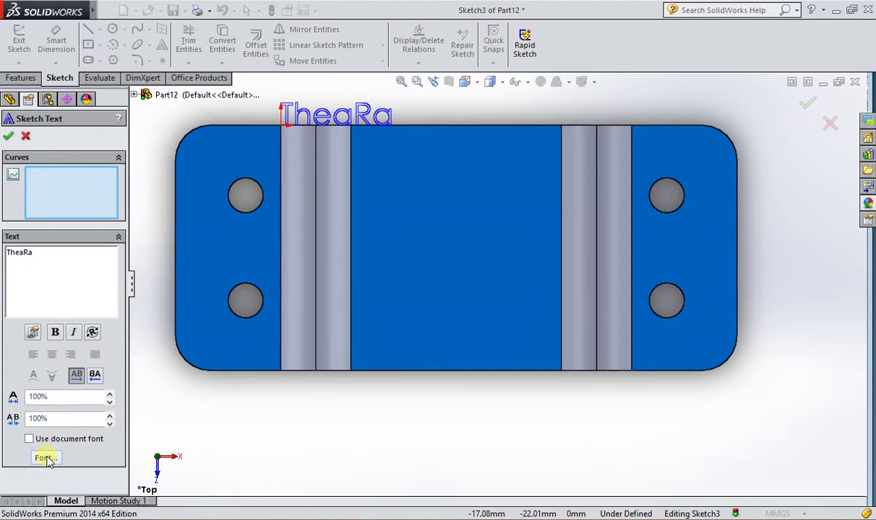
mouse_move(412, 236)
left_mouse_down()
mouse_move(404, 262)
mouse_move(391, 267)
left_mouse_up()
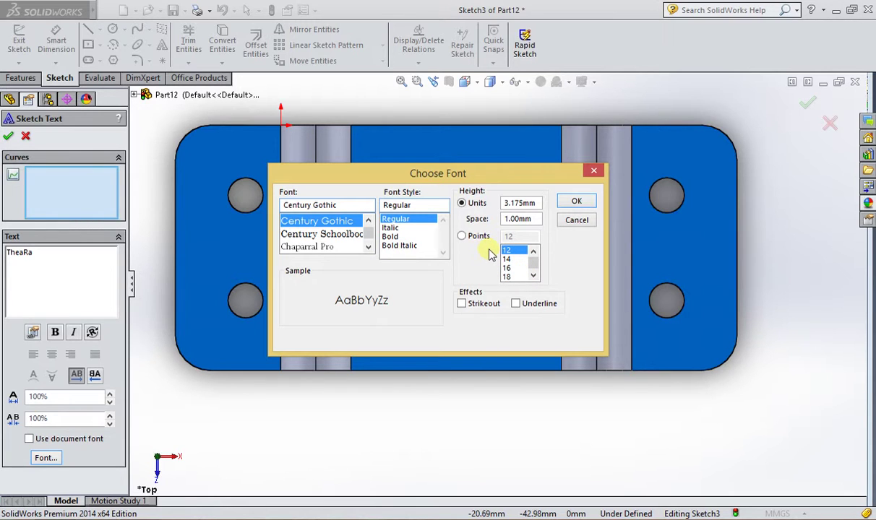
left_click_drag(494, 177, 441, 127)
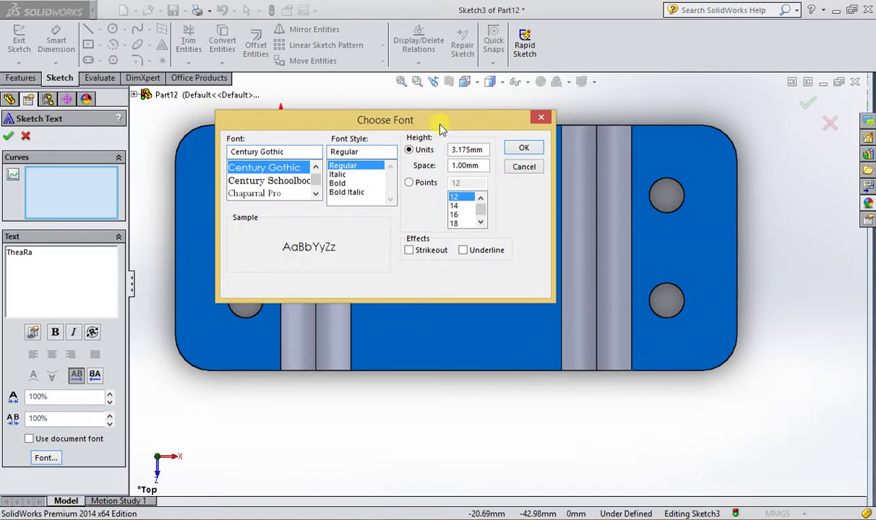
left_click(258, 182)
left_click(288, 168)
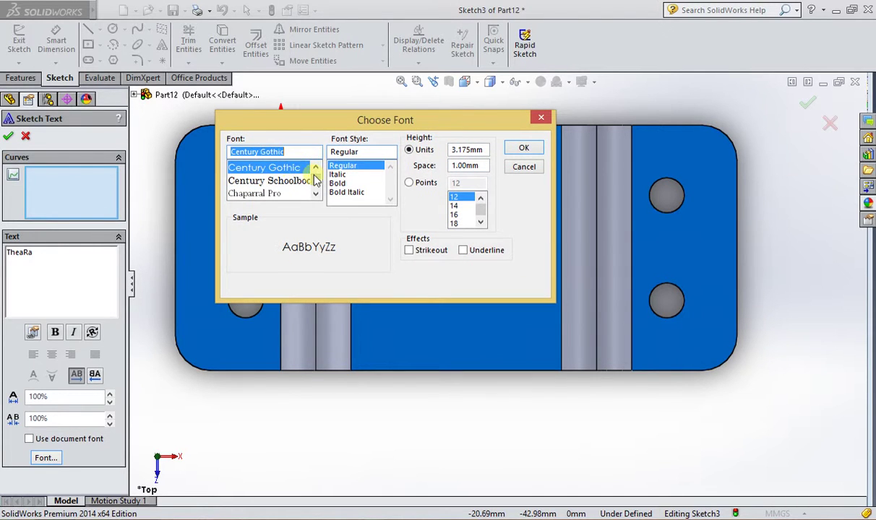
left_click_drag(318, 182, 316, 194)
left_click(273, 181)
left_click(269, 182)
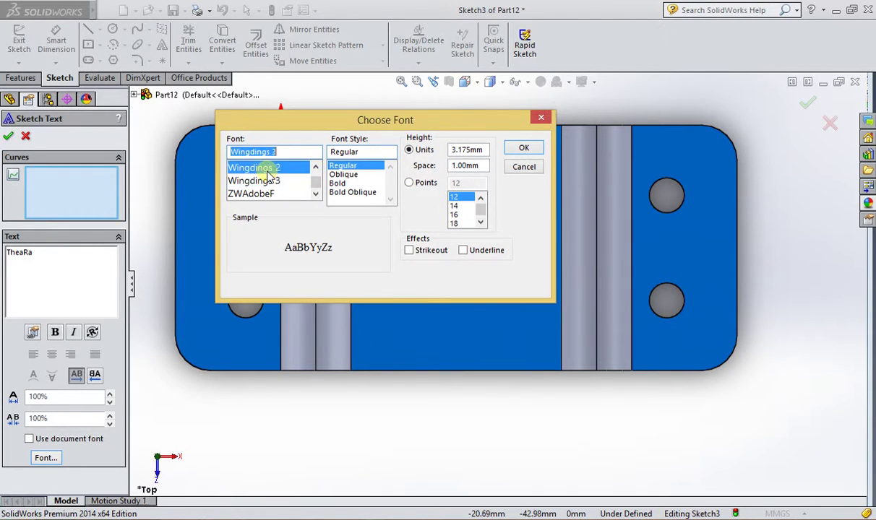
scroll(268, 185, "up", 2)
left_click(268, 182)
scroll(268, 185, "up", 5)
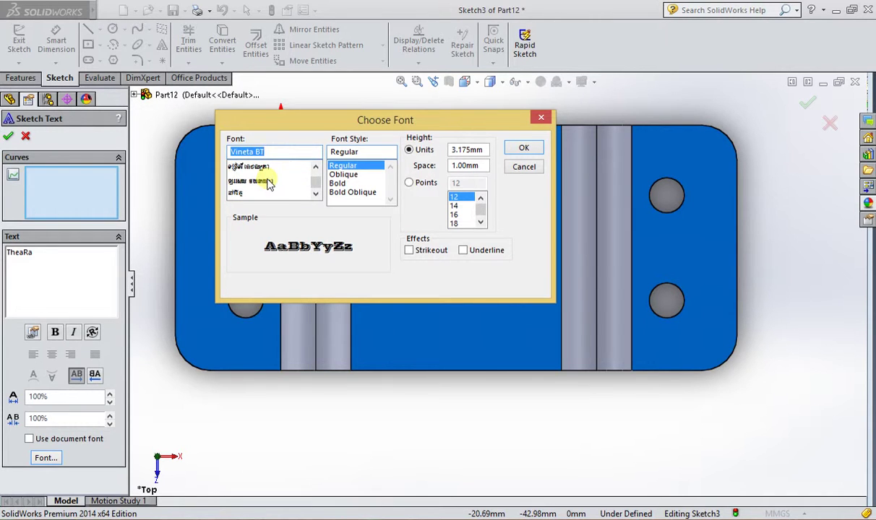
left_click(269, 182)
scroll(279, 180, "up", 5)
scroll(293, 176, "up", 5)
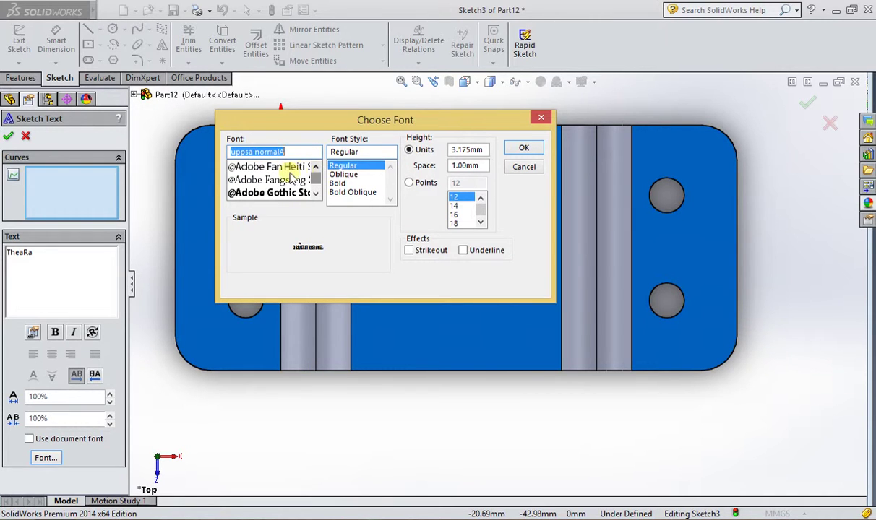
left_click(273, 194)
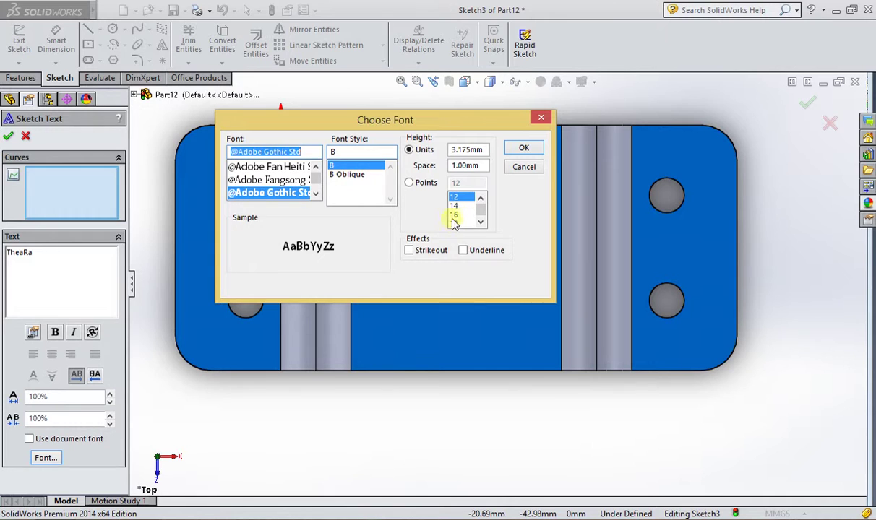
left_click(417, 183)
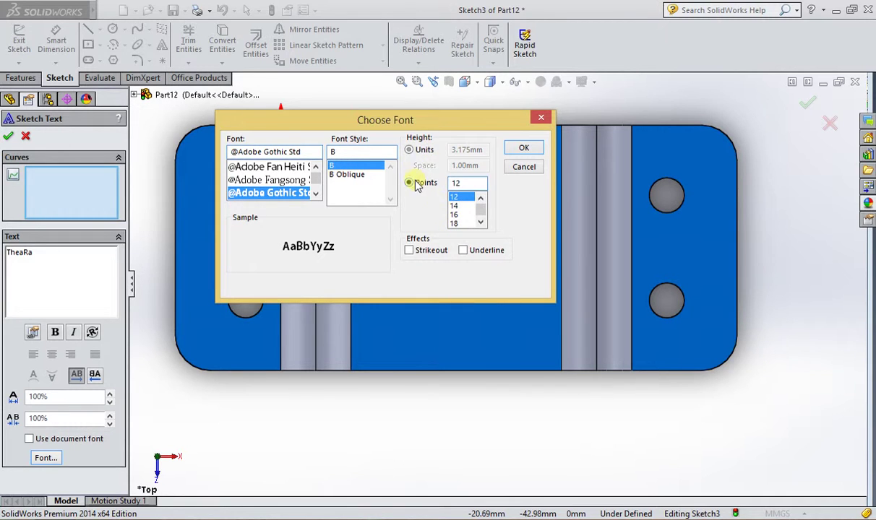
left_click(456, 224)
left_click(520, 149)
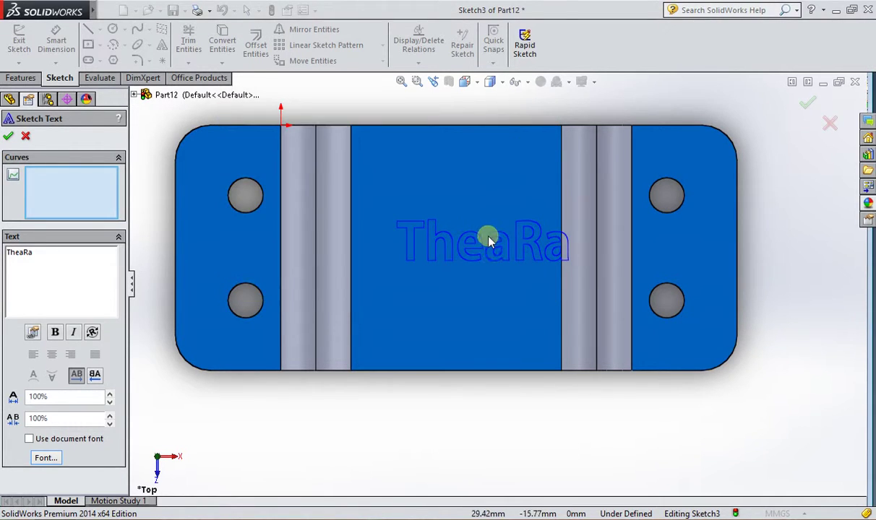
Step: Place the TheaRa text at the face centre and finish the text sketch
left_click(373, 269)
left_click(8, 138)
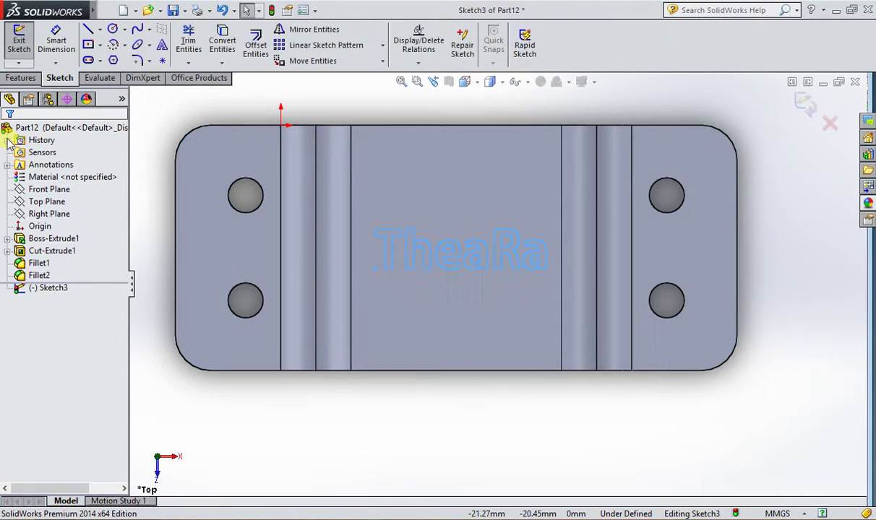
mouse_move(457, 340)
middle_mouse_down()
mouse_move(467, 197)
mouse_move(463, 224)
mouse_move(415, 249)
middle_mouse_up()
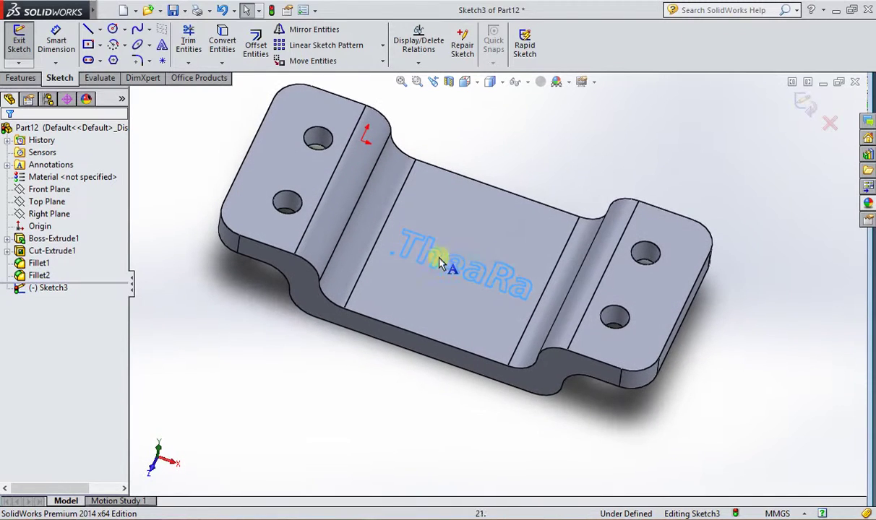
Step: Extrude-cut the TheaRa text into the middle face, keeping all bodies
left_click(29, 78)
left_click(205, 45)
left_click(10, 137)
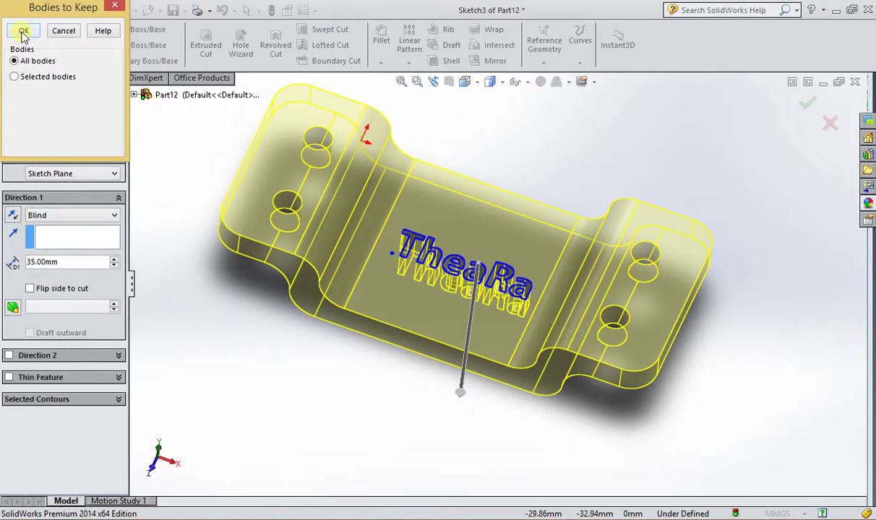
left_click(24, 32)
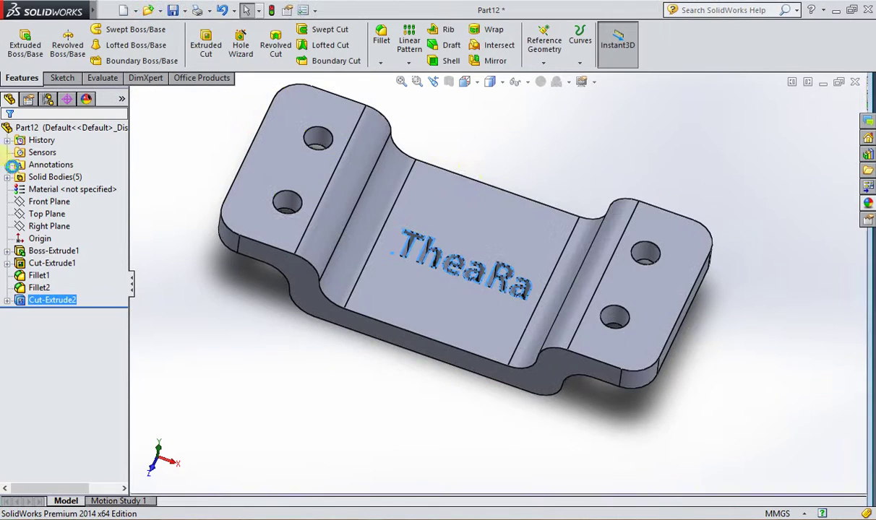
mouse_move(514, 241)
middle_mouse_down()
mouse_move(547, 228)
mouse_move(518, 365)
mouse_move(514, 242)
mouse_move(561, 377)
mouse_move(546, 169)
mouse_move(582, 509)
middle_mouse_up()
scroll(479, 313, "down", 5)
mouse_move(479, 312)
middle_mouse_down()
mouse_move(465, 313)
mouse_move(499, 368)
middle_mouse_up()
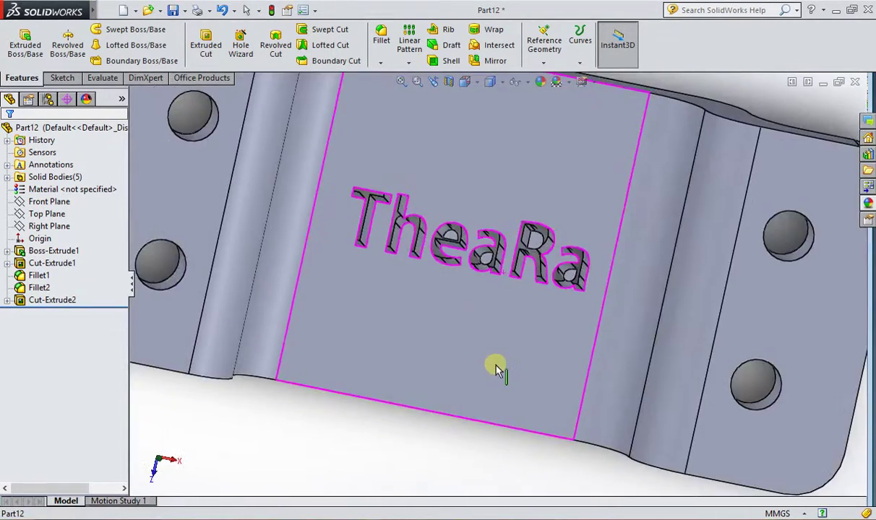
scroll(639, 346, "up", 10)
mouse_move(639, 346)
middle_mouse_down()
mouse_move(632, 262)
mouse_move(527, 297)
middle_mouse_up()
scroll(527, 297, "down", 3)
scroll(416, 202, "down", 2)
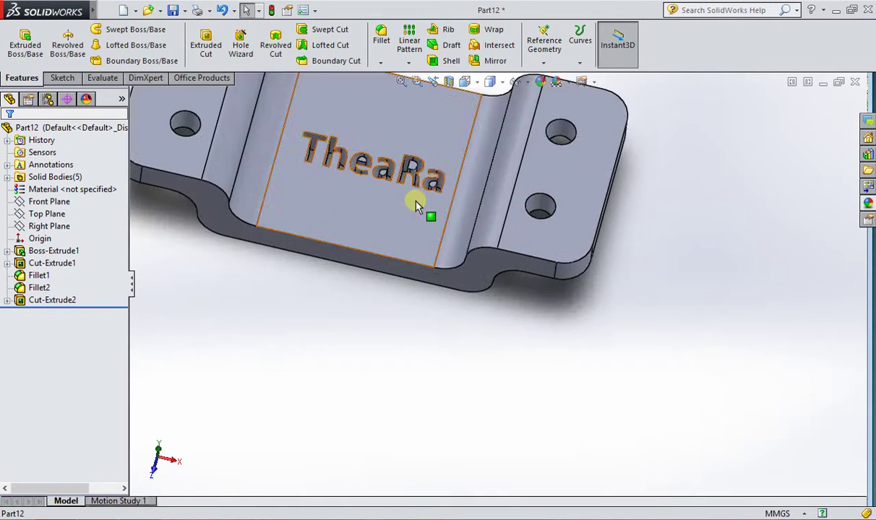
scroll(427, 230, "up", 2)
mouse_move(428, 229)
middle_mouse_down()
mouse_move(397, 254)
mouse_move(455, 360)
middle_mouse_up()
mouse_move(610, 411)
middle_mouse_down()
mouse_move(589, 296)
mouse_move(571, 393)
middle_mouse_up()
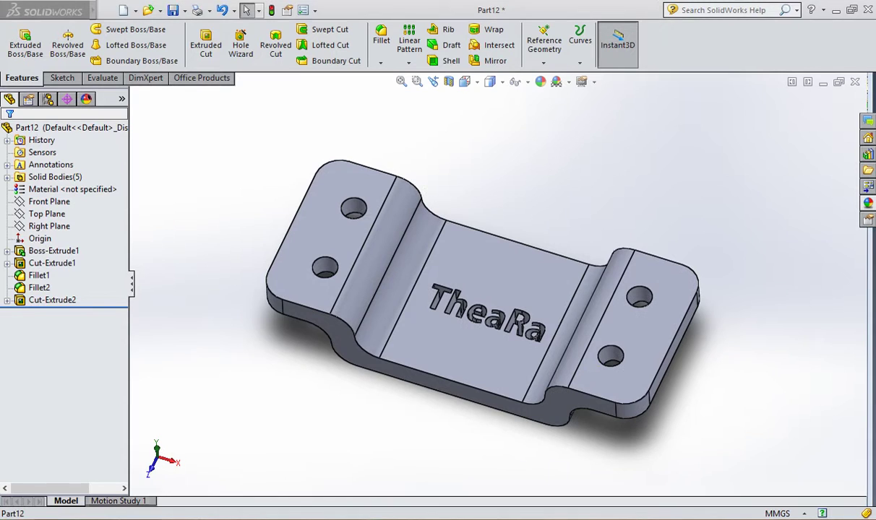